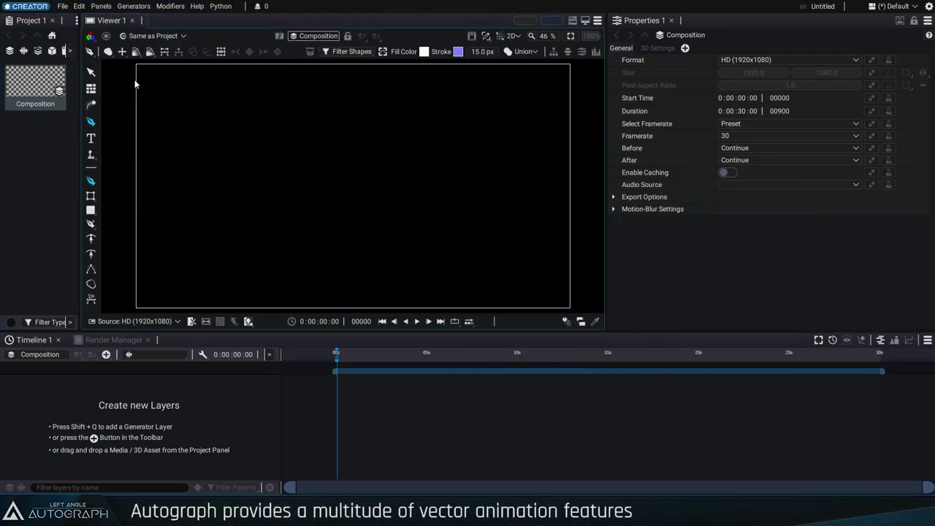
Step: Switch shape drawing to Stroke Style and draw the first closed blob path with the Pen
left_click(111, 52)
left_click(155, 89)
left_click_drag(237, 135, 259, 104)
mouse_move(260, 220)
left_mouse_down()
mouse_move(319, 232)
mouse_move(355, 174)
left_mouse_up()
left_click_drag(331, 120, 367, 131)
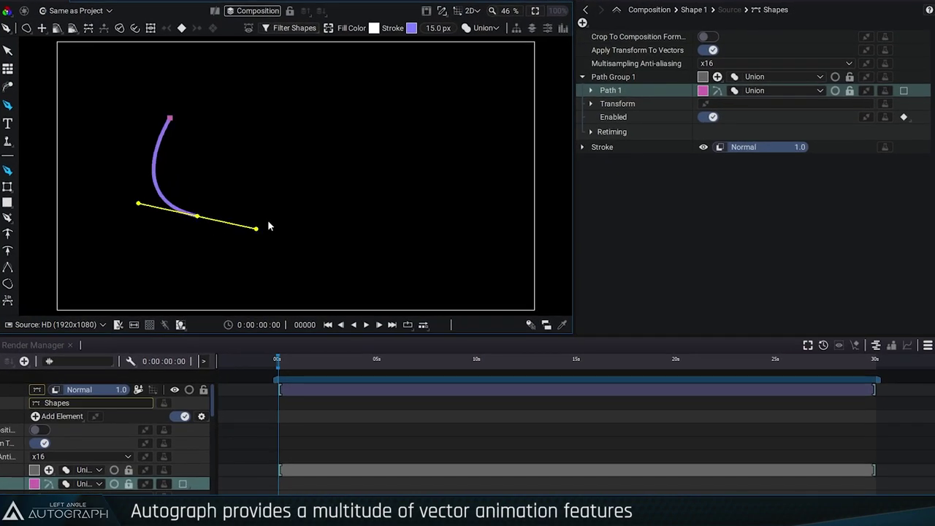
left_click_drag(170, 117, 150, 152)
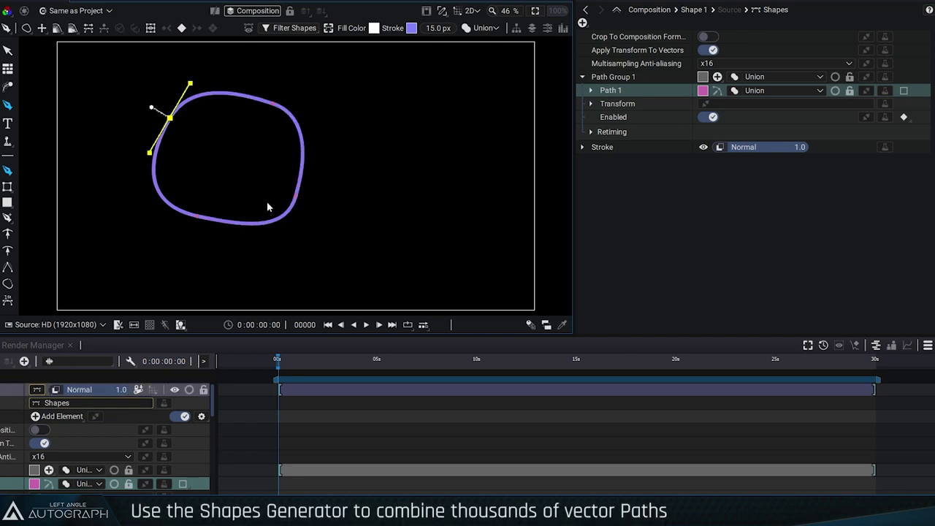
Step: Add Path 2 to the group, draw an overlapping closed path, and keep it on Union
left_click(627, 79)
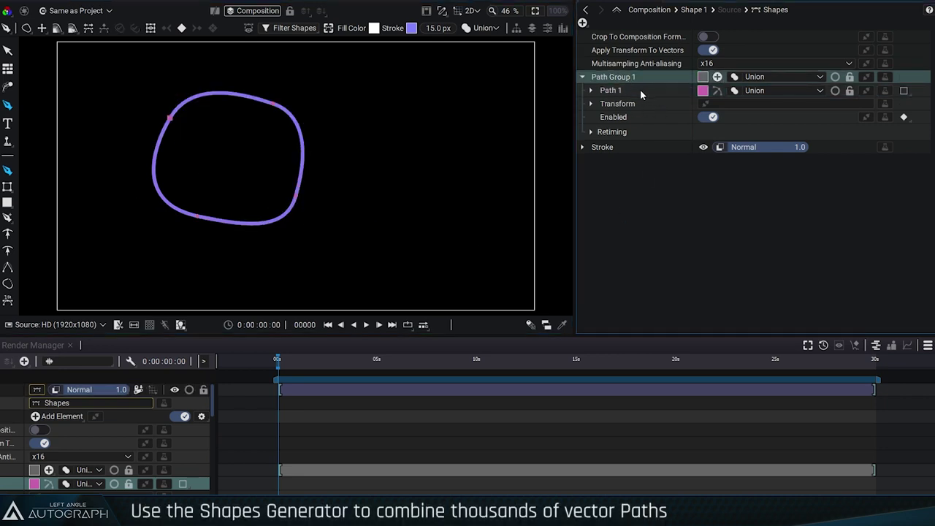
left_click(641, 91)
left_click_drag(323, 87, 281, 115)
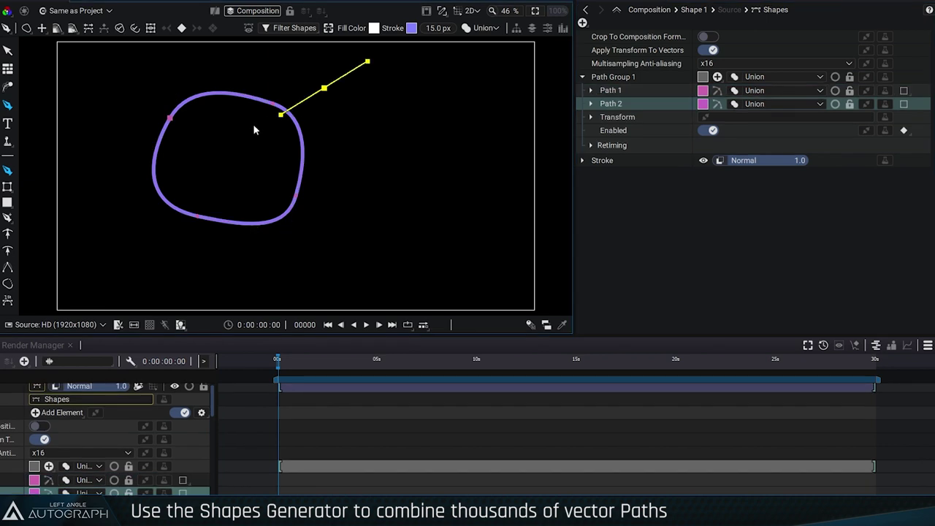
left_click_drag(245, 163, 248, 190)
left_click_drag(314, 237, 334, 236)
left_click_drag(424, 124, 439, 146)
left_click(324, 88)
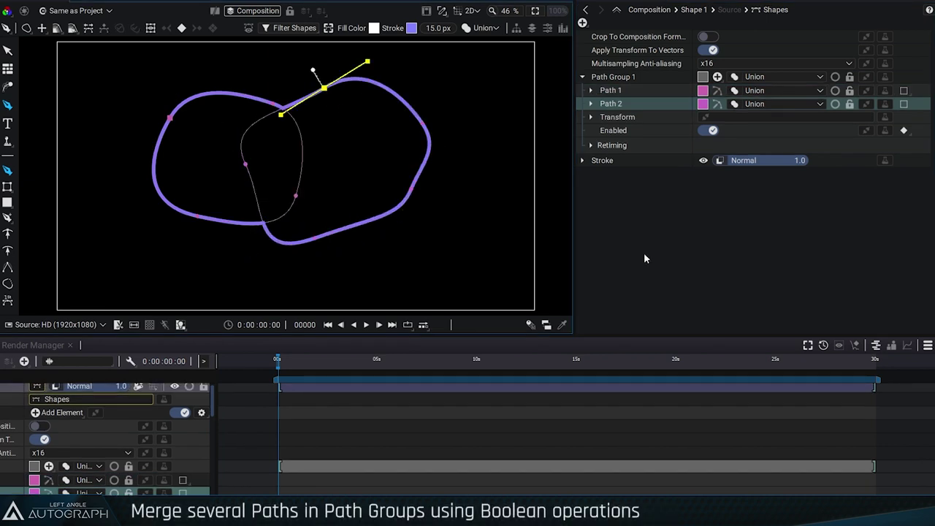
left_click(760, 104)
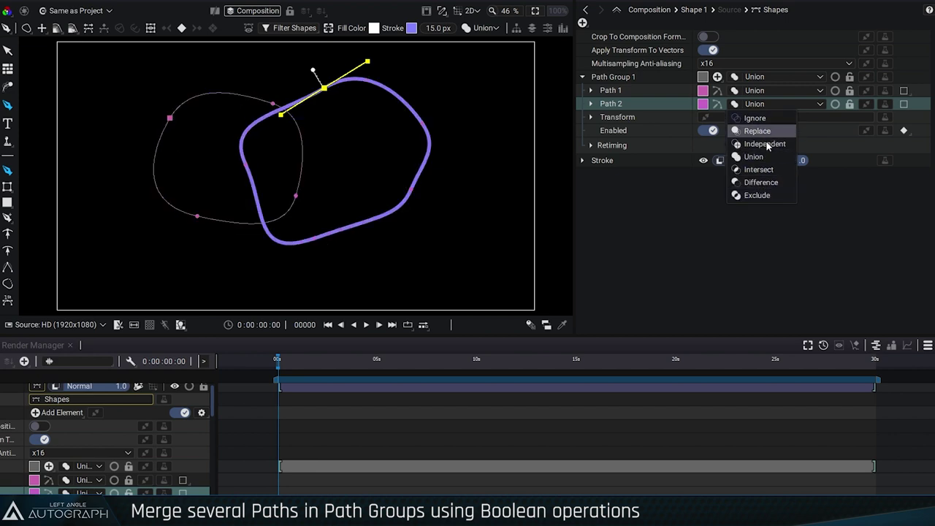
left_click(753, 157)
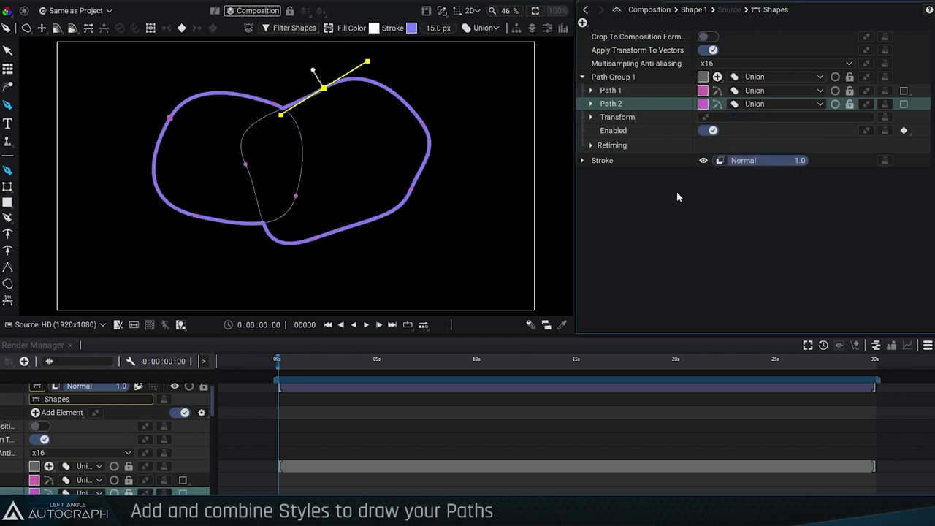
Step: Add a white fill, move the stroke above it, and make the stroke red
left_click(583, 23)
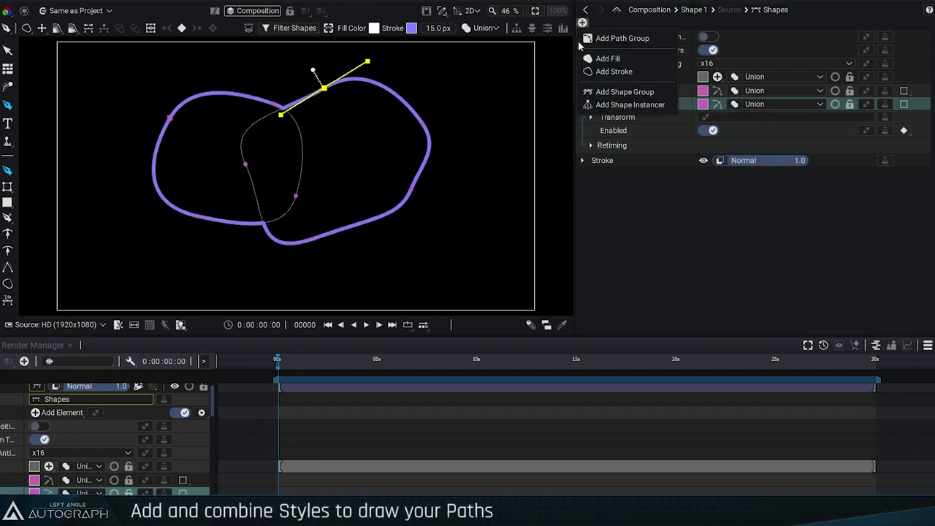
left_click(633, 59)
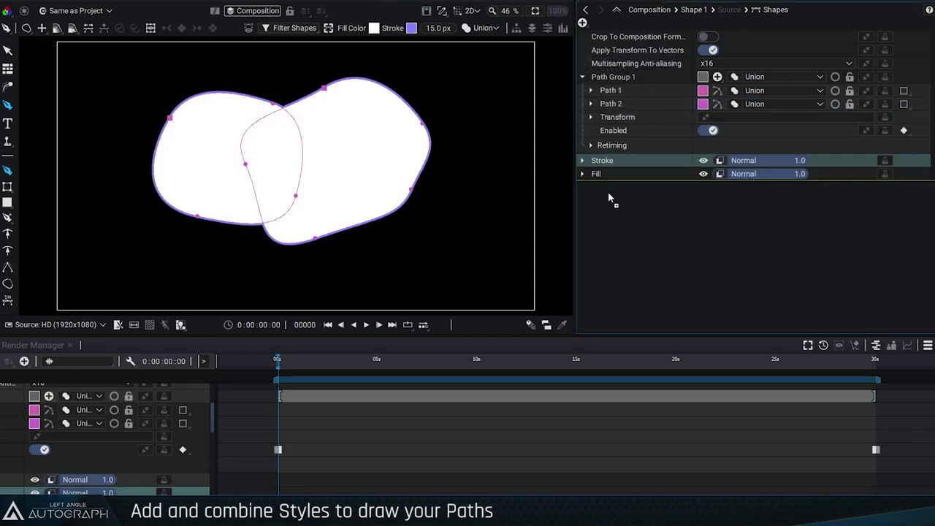
left_click_drag(602, 160, 607, 180)
left_click(582, 173)
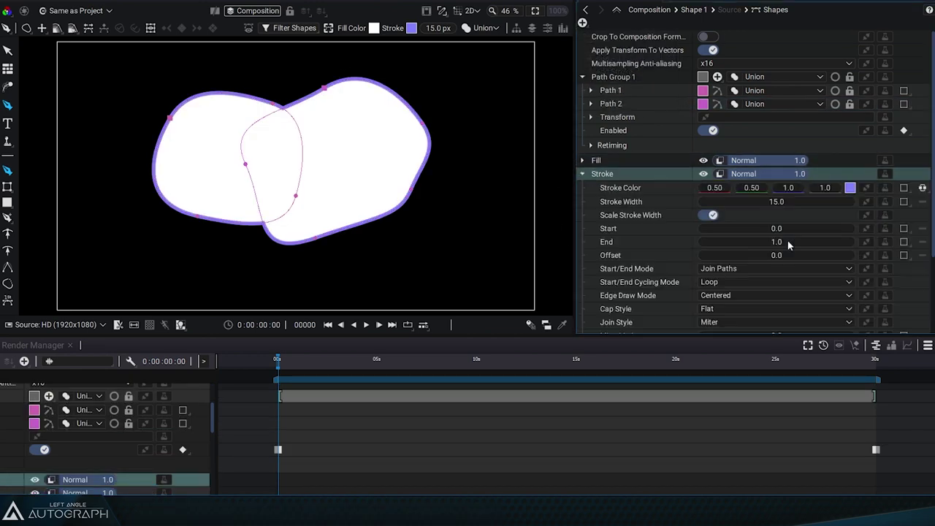
left_click(850, 188)
left_click_drag(731, 217, 779, 204)
left_click(610, 285)
Step: Reshape Path 2 by dragging its handles and set the stroke width to 18
left_click(282, 143)
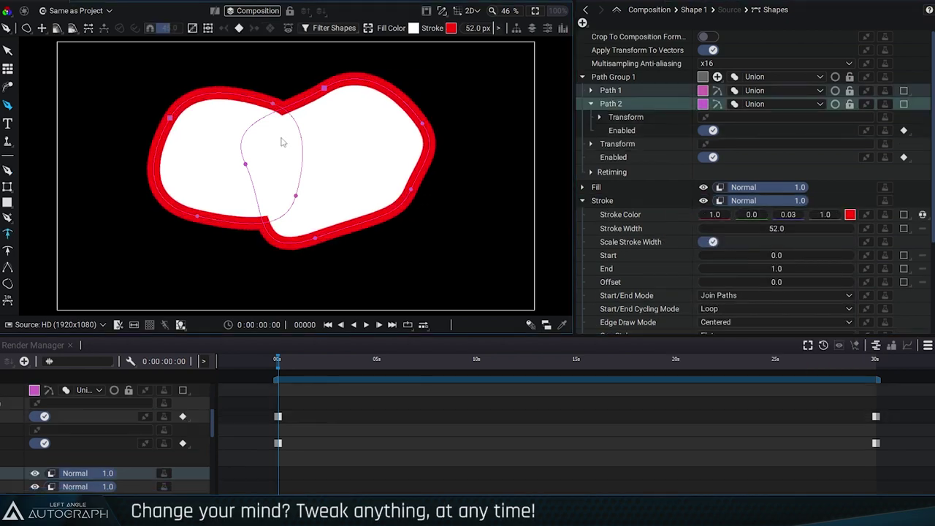
mouse_move(282, 143)
left_mouse_down()
mouse_move(280, 210)
mouse_move(302, 147)
left_mouse_up()
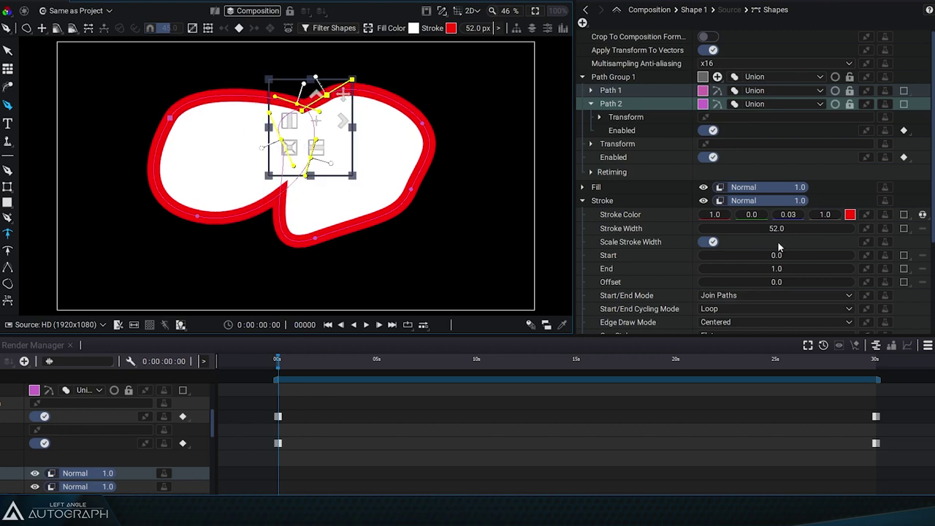
left_click_drag(780, 229, 663, 219)
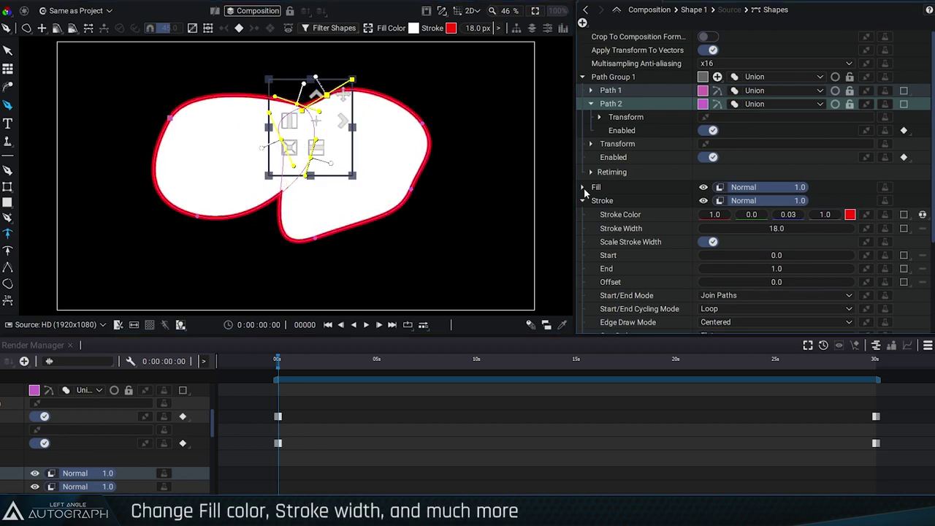
Step: Set the fill to saturated blue (0.12, 0.13, 0.80) and bring up Path Group 1's modifier list
left_click(584, 187)
left_click(850, 201)
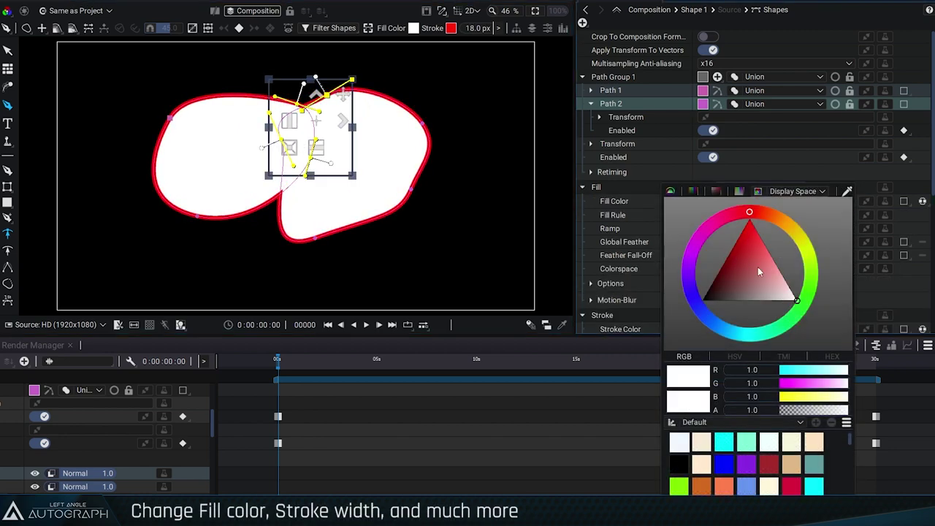
left_click(759, 272)
left_click(805, 286)
left_click(691, 313)
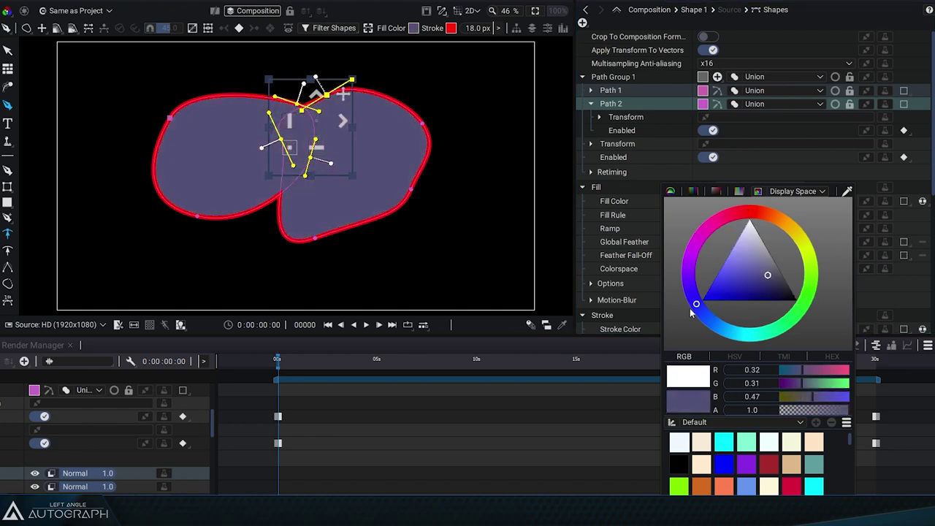
left_click(727, 293)
left_click(12, 48)
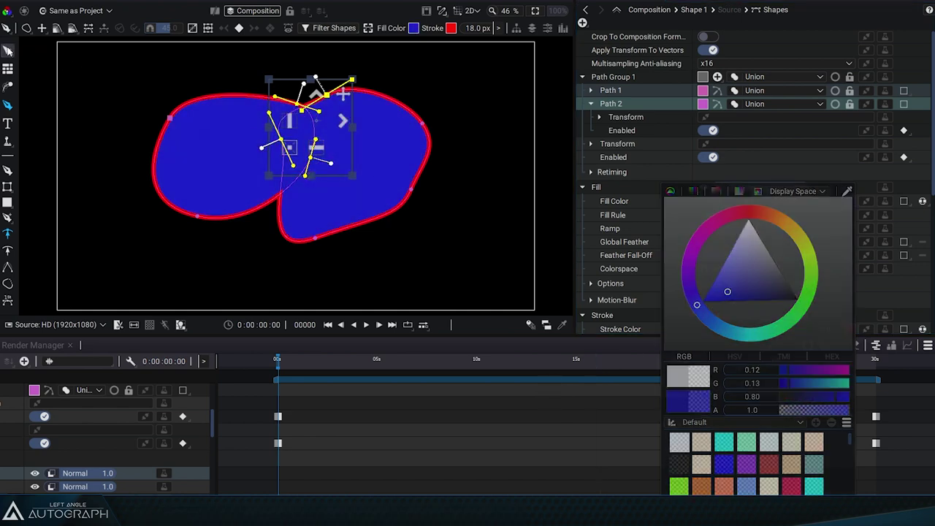
left_click(886, 76)
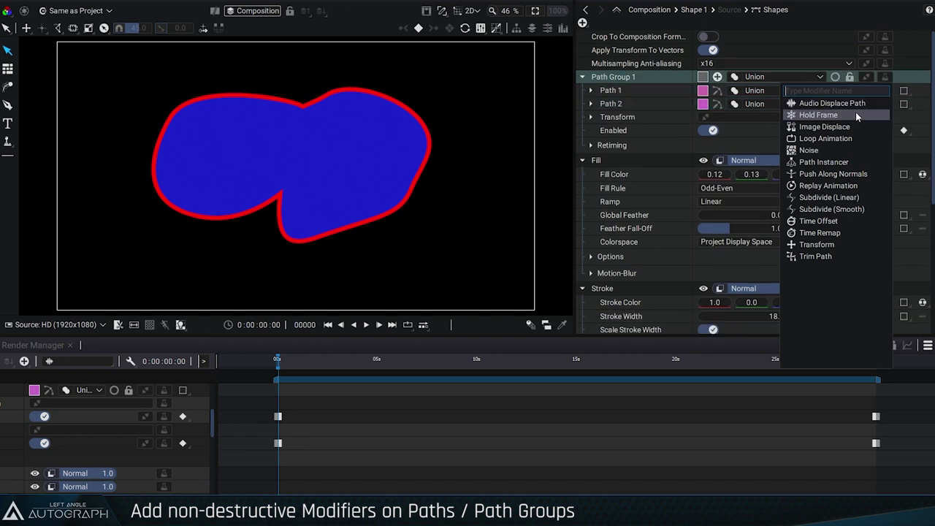
Step: Add a Noise modifier to Path Group 1 with frequency 19.10 and slice 34
key("Return")
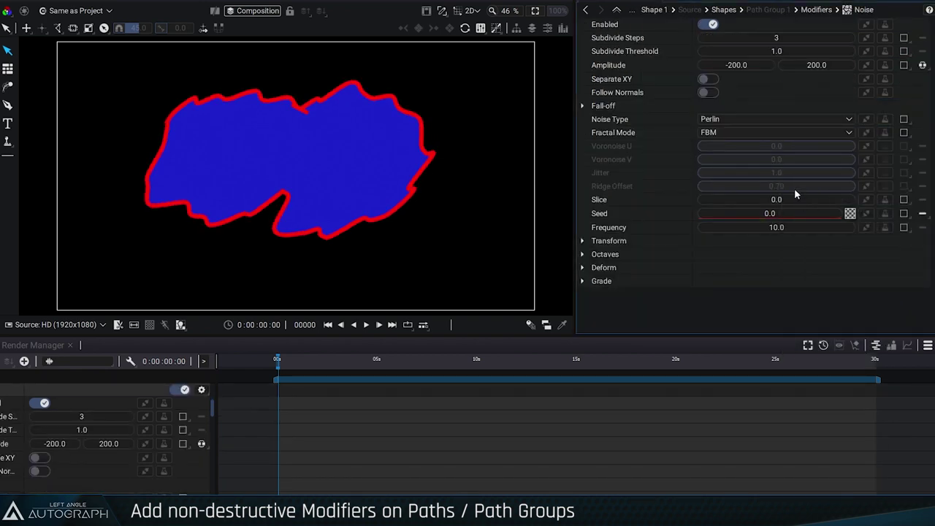
left_click_drag(776, 228, 775, 220)
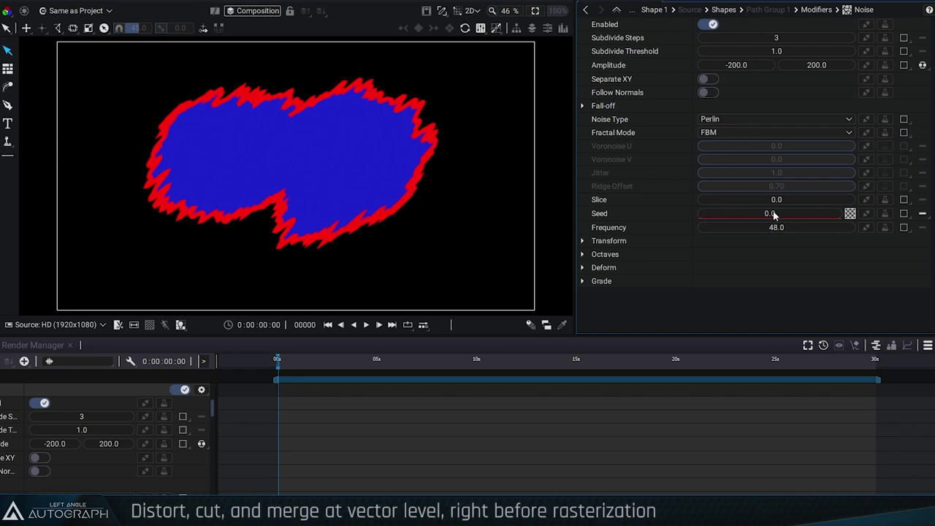
left_click_drag(777, 200, 785, 200)
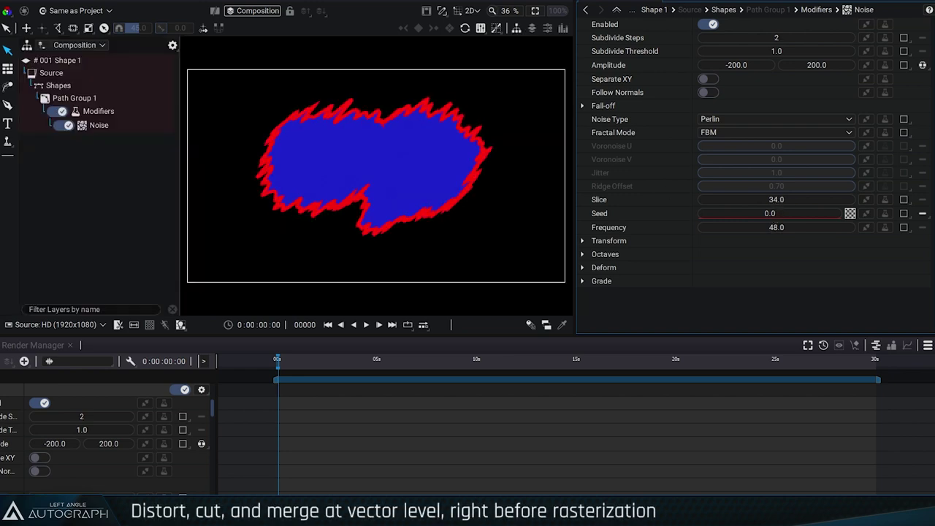
mouse_move(755, 227)
left_mouse_down()
mouse_move(767, 227)
mouse_move(754, 226)
left_mouse_up()
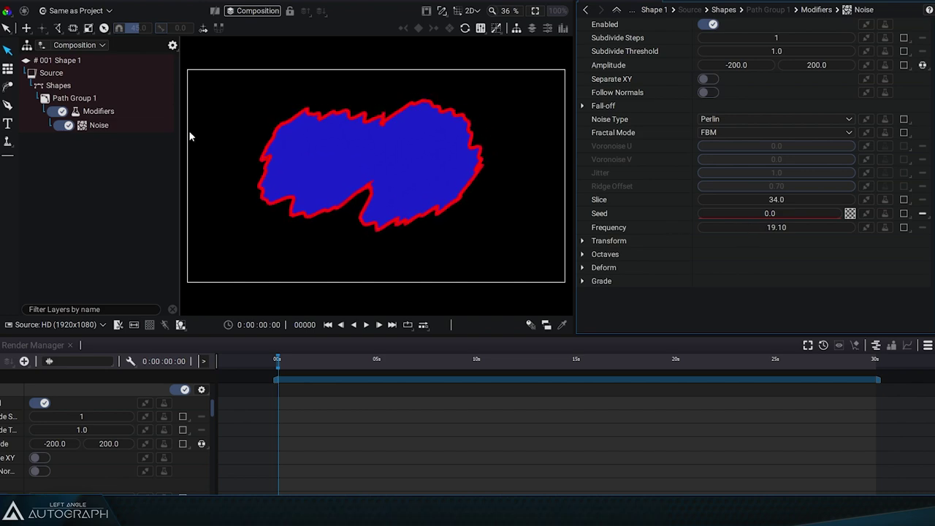
left_click(55, 86)
Step: Lower the stroke End below 1.0 so the red outline runs part way, then play the animation
scroll(808, 298, "down", 4)
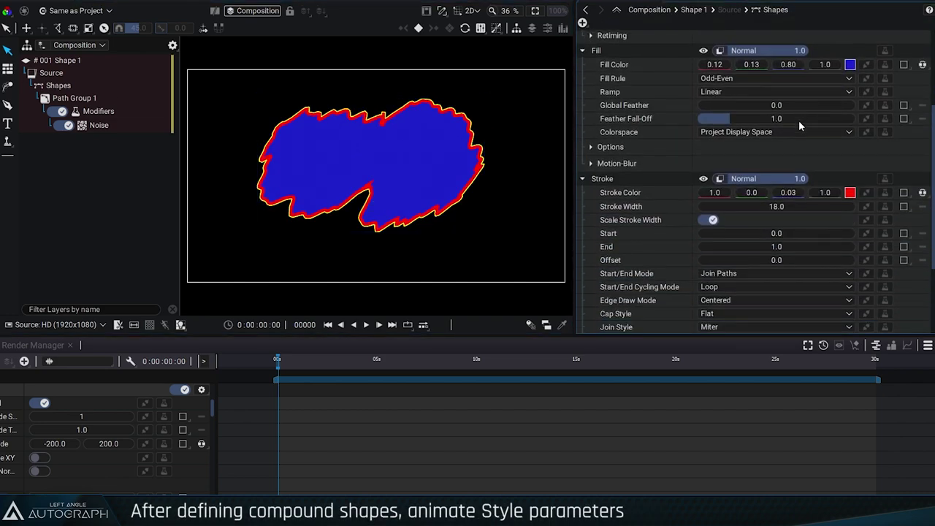
left_click_drag(786, 252, 760, 253)
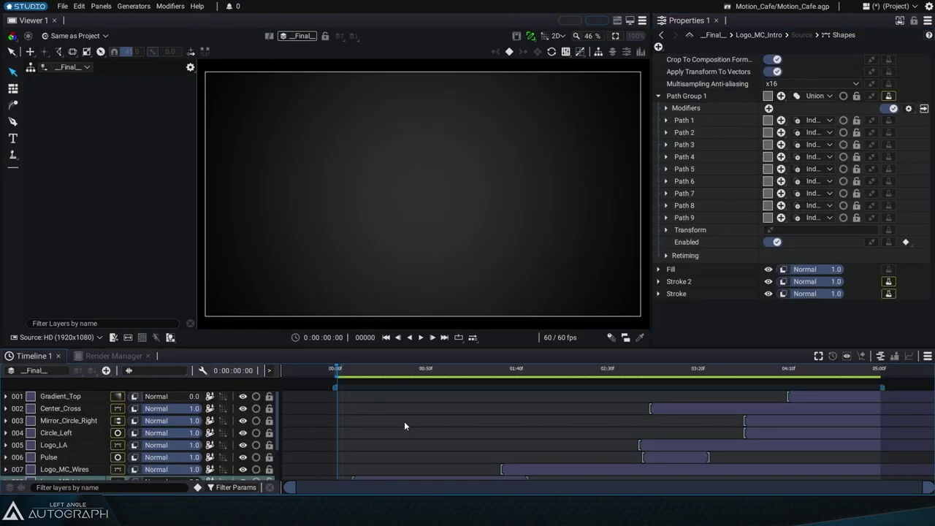
key("space")
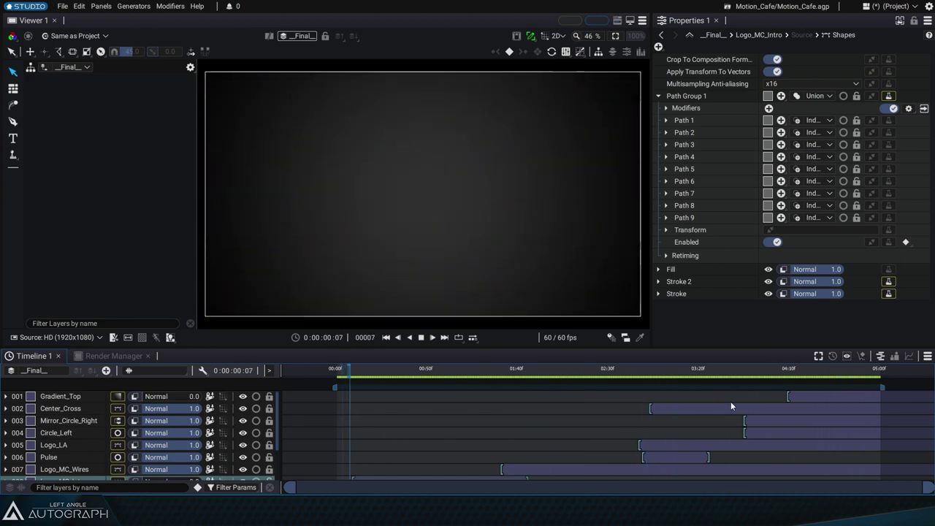
Step: Hide the wire logo's fill, keep its stroke visible, and drag Path 1 up and left
mouse_move(771, 379)
left_mouse_down()
mouse_move(496, 380)
mouse_move(642, 375)
left_mouse_up()
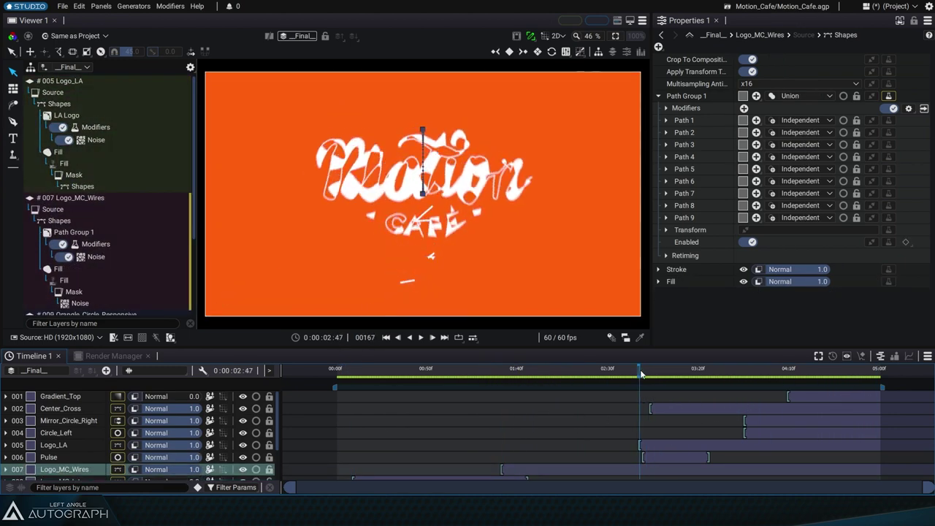
left_click(744, 281)
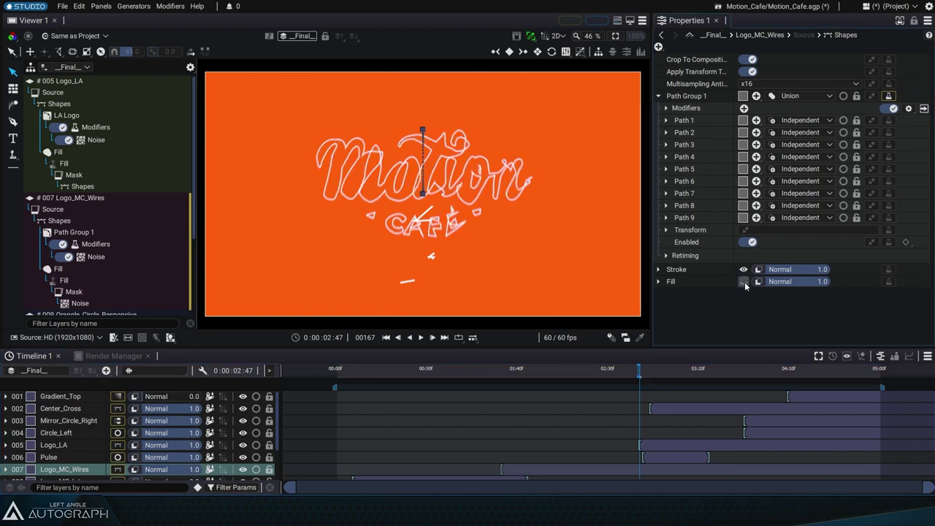
mouse_move(634, 374)
left_mouse_down()
mouse_move(643, 375)
mouse_move(619, 371)
left_mouse_up()
left_click(743, 269)
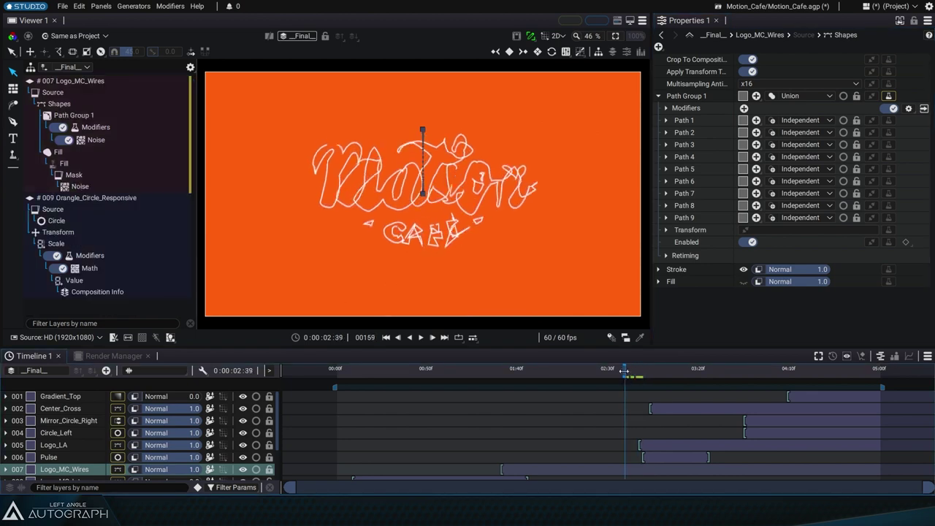
left_click(687, 121)
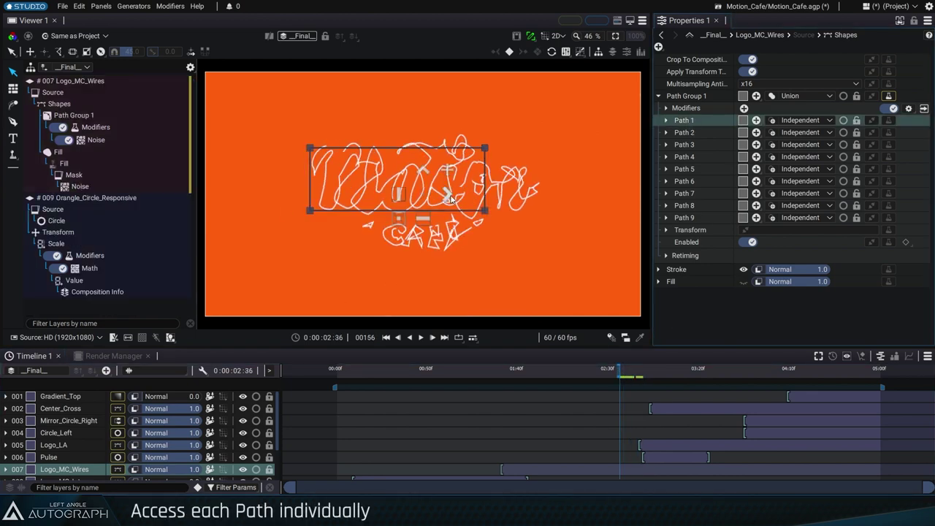
mouse_move(451, 199)
left_mouse_down()
mouse_move(361, 147)
mouse_move(378, 212)
mouse_move(363, 249)
left_mouse_up()
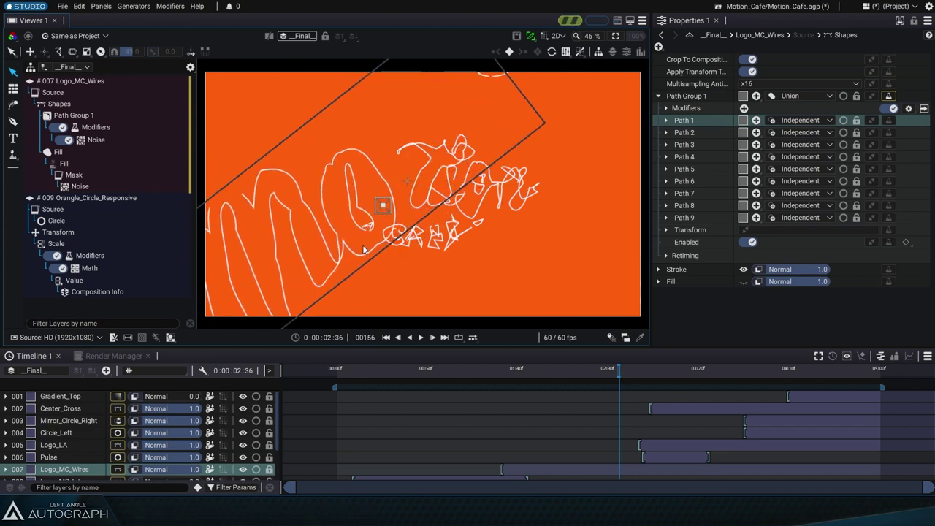
mouse_move(594, 369)
left_mouse_down()
mouse_move(583, 380)
mouse_move(718, 388)
mouse_move(393, 385)
left_mouse_up()
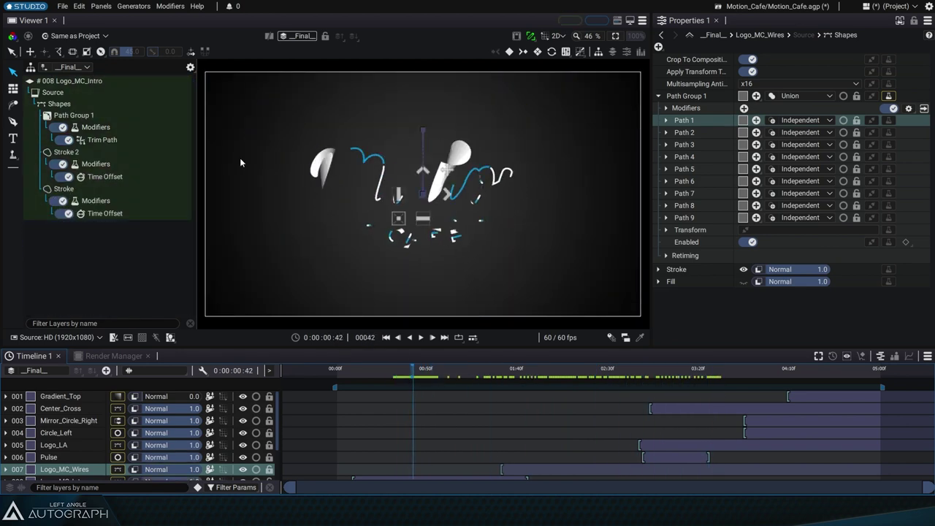
Step: Inspect the intro logo's strokes at 100% zoom across frames, then return to the fitted view
left_click(80, 117)
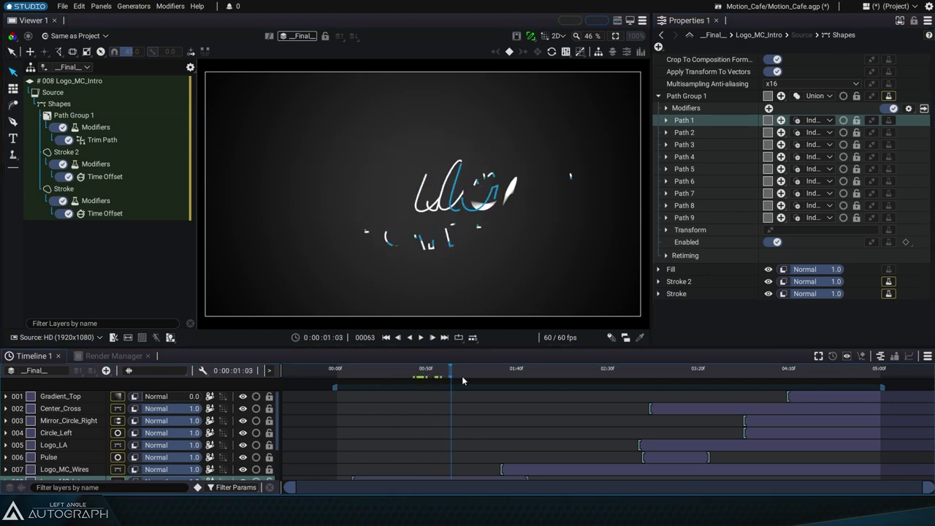
left_click_drag(407, 398, 442, 380)
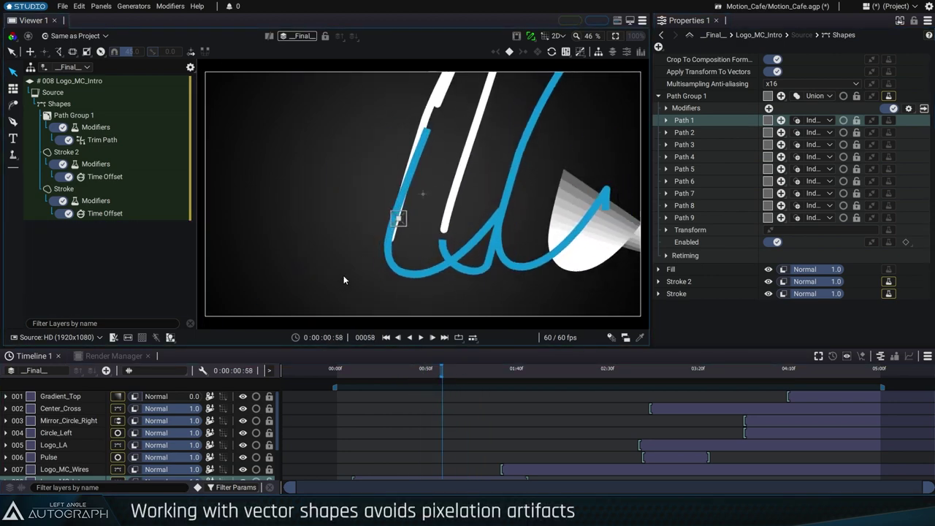
left_click_drag(341, 272, 510, 257)
key("ctrl+1")
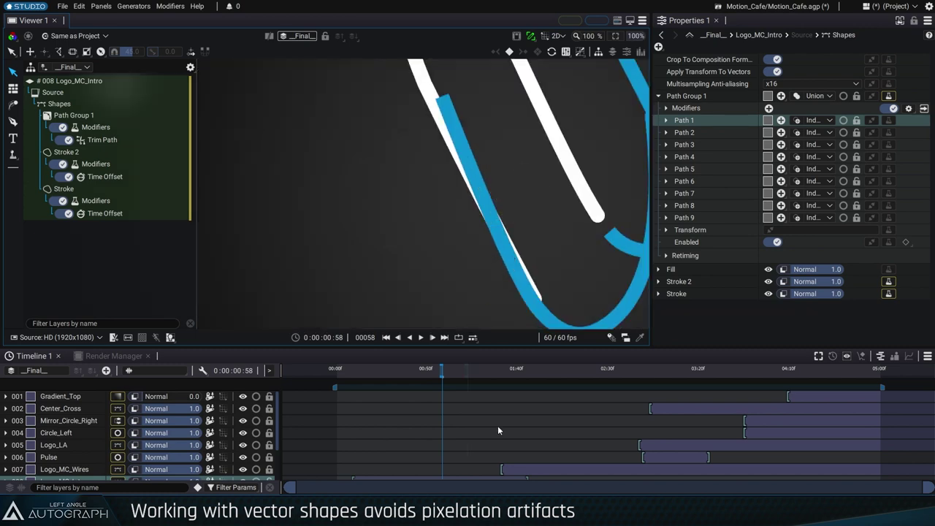
mouse_move(443, 375)
left_mouse_down()
mouse_move(409, 375)
mouse_move(561, 387)
left_mouse_up()
key("ctrl+0")
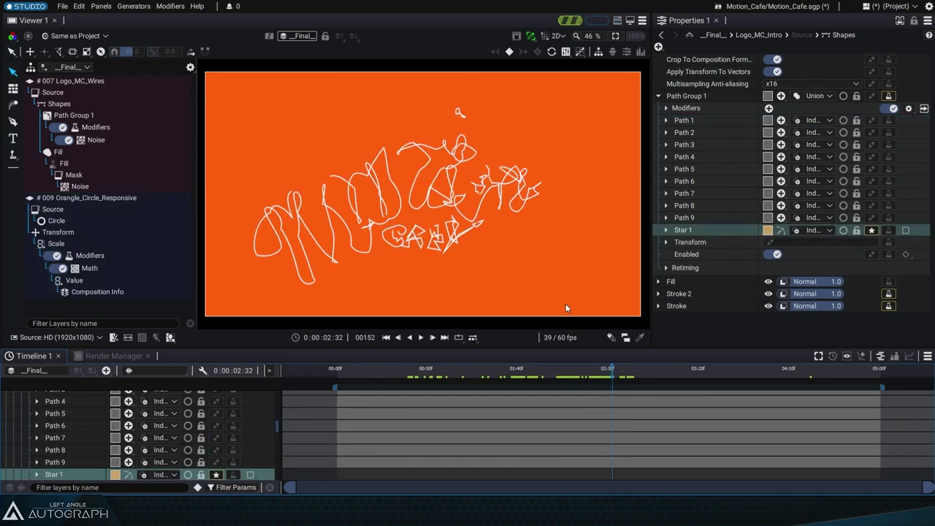
Step: Add Star 1 to the wire logo's path group, set it to Independent, and play it back
left_click(61, 104)
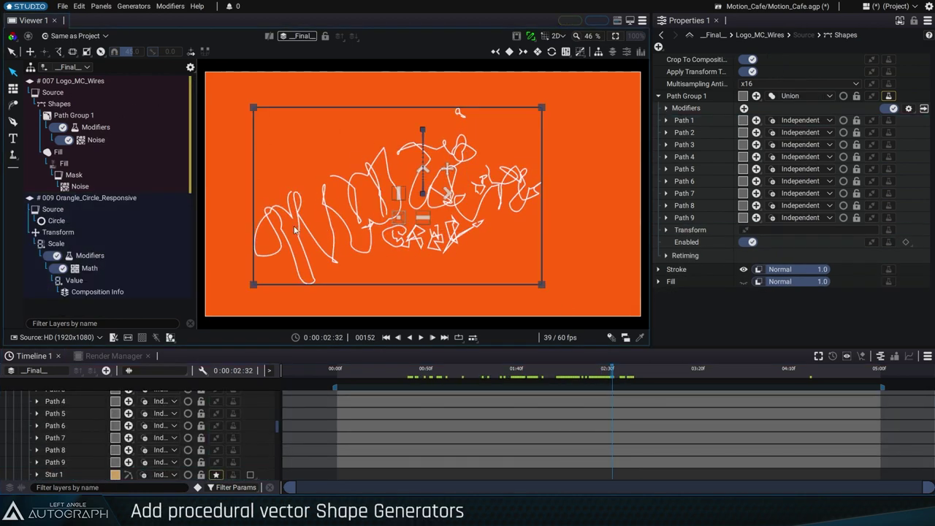
left_click(757, 96)
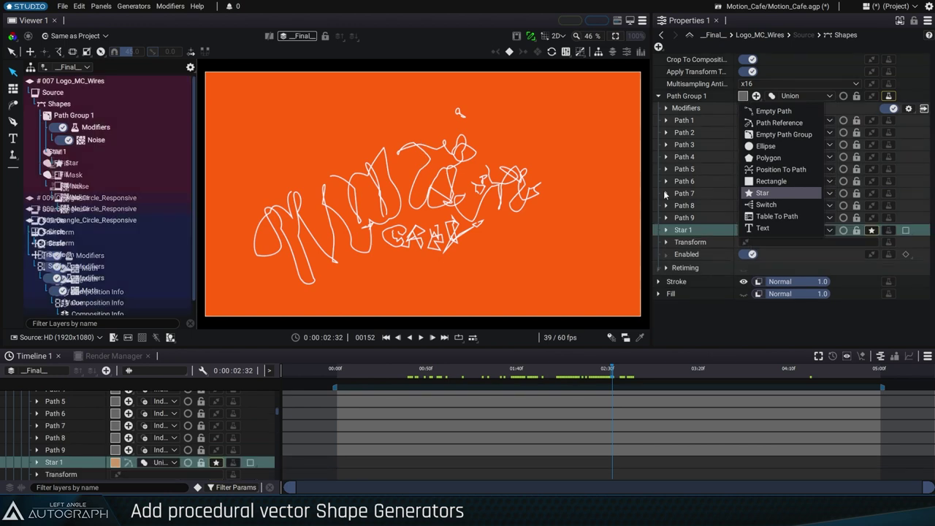
left_click(774, 193)
left_click(812, 229)
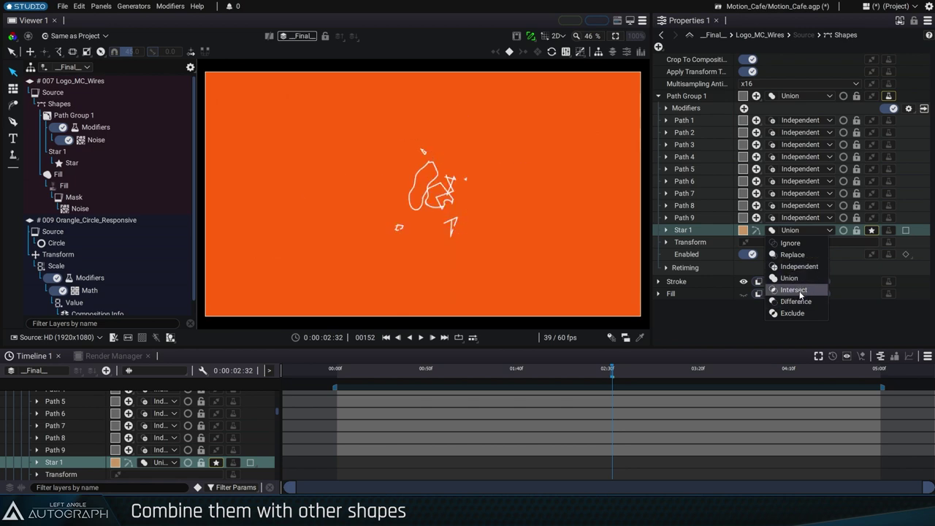
left_click(800, 268)
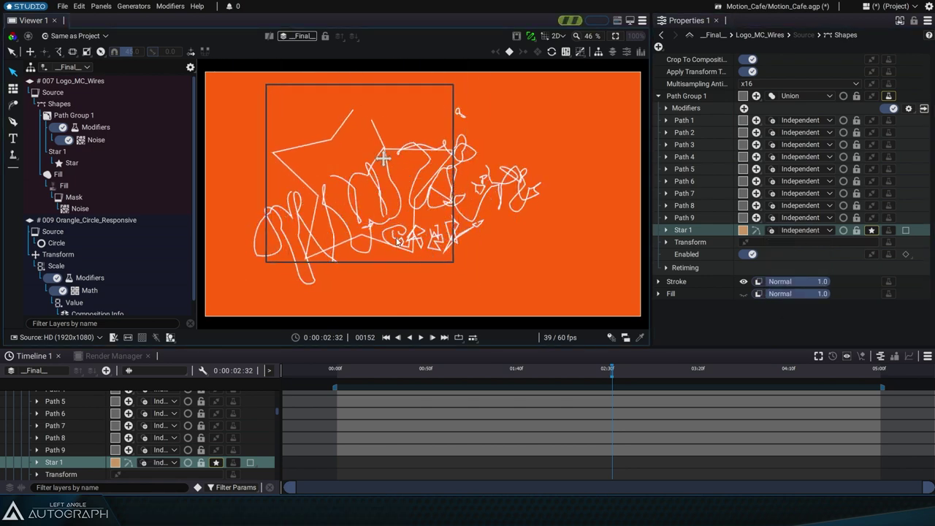
left_click_drag(594, 369, 508, 380)
key("space")
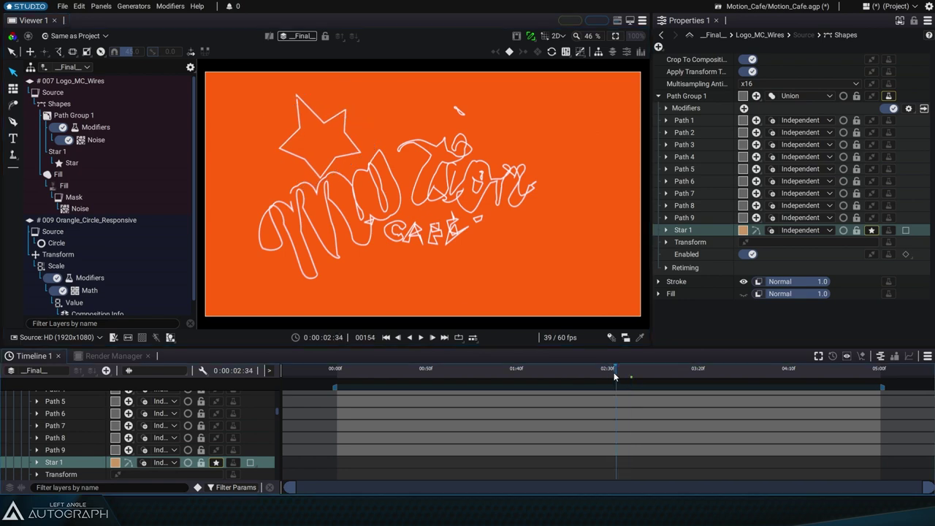
mouse_move(534, 374)
left_mouse_down()
mouse_move(665, 381)
mouse_move(619, 378)
left_mouse_up()
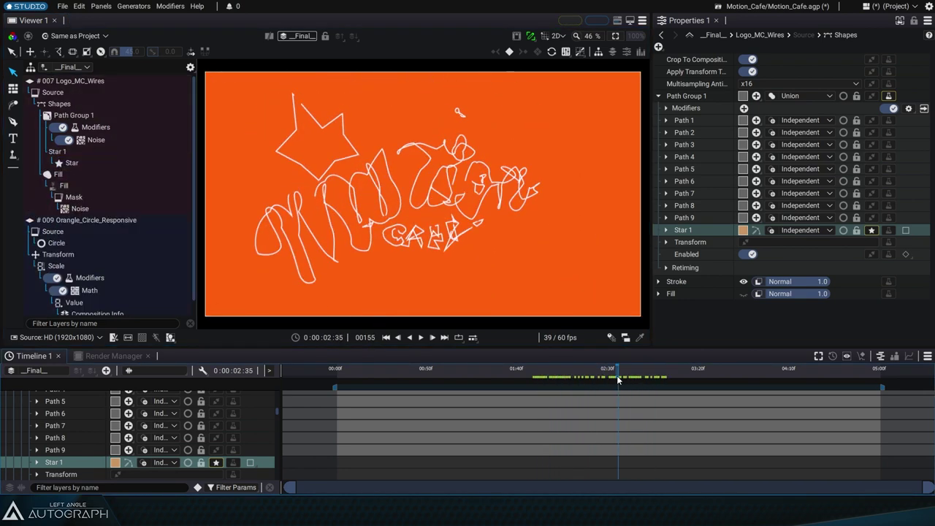
Step: Add a Path Instancer to Star 1: Position X 140, Rotation -28, 8 copies
left_click(880, 234)
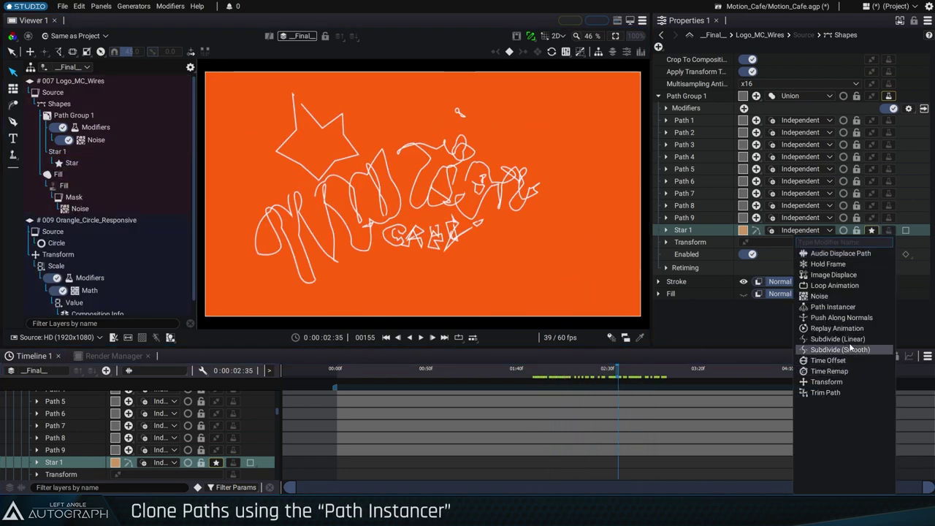
left_click(833, 307)
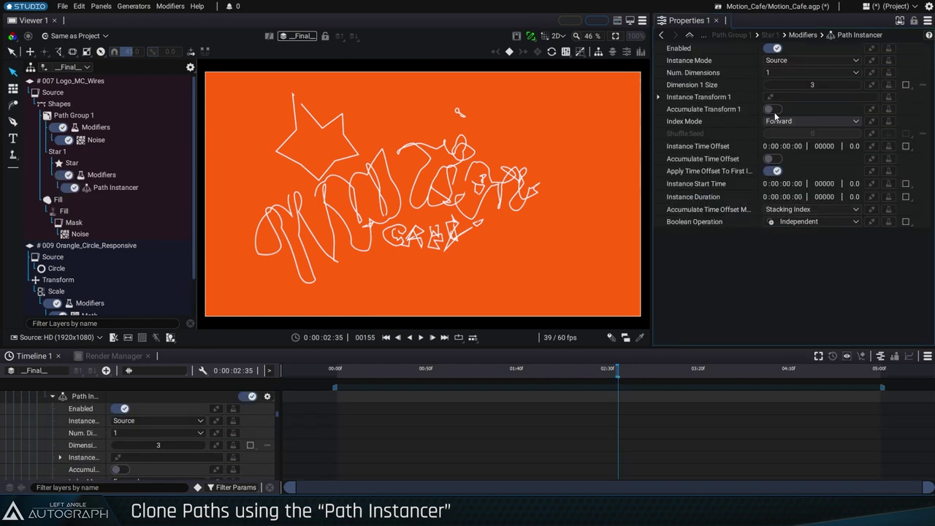
mouse_move(784, 110)
left_mouse_down()
mouse_move(833, 110)
mouse_move(841, 123)
left_mouse_up()
key("ctrl+z")
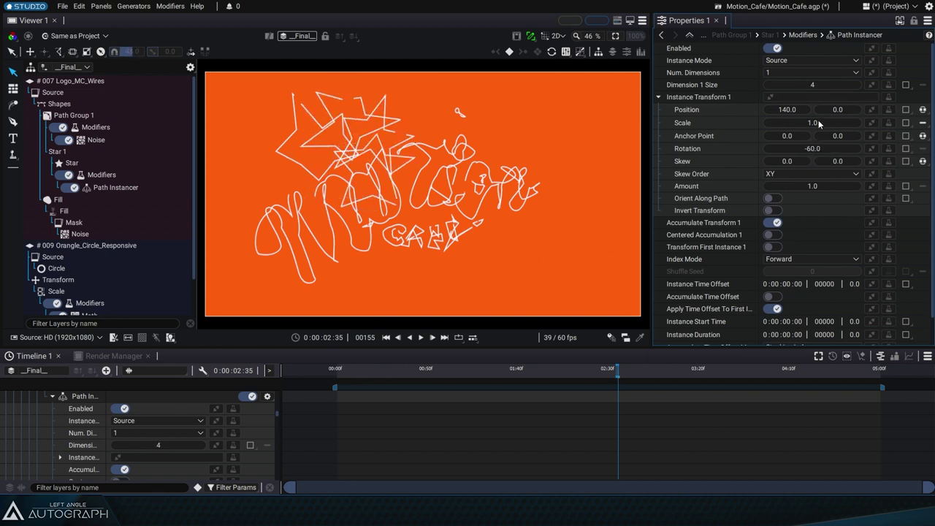
left_click_drag(820, 151, 844, 151)
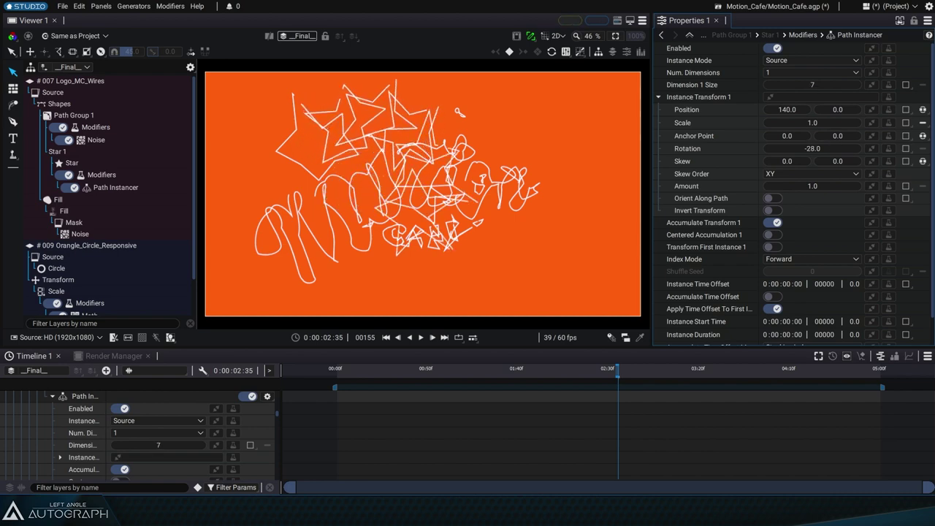
mouse_move(631, 370)
left_mouse_down()
mouse_move(684, 378)
mouse_move(495, 378)
mouse_move(846, 384)
mouse_move(778, 418)
left_mouse_up()
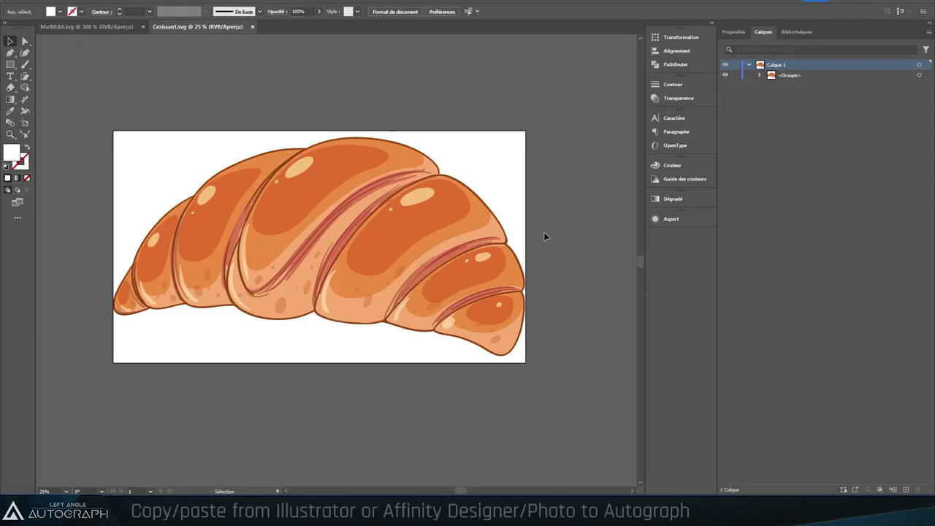
Step: Select the croissant group in Illustrator and copy it with Copier
left_click(321, 192)
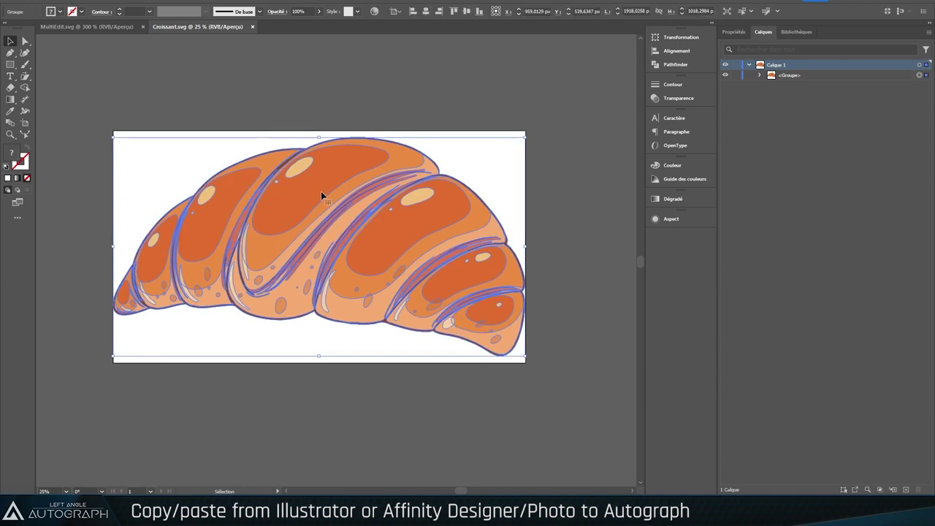
right_click(321, 191)
left_click(343, 209)
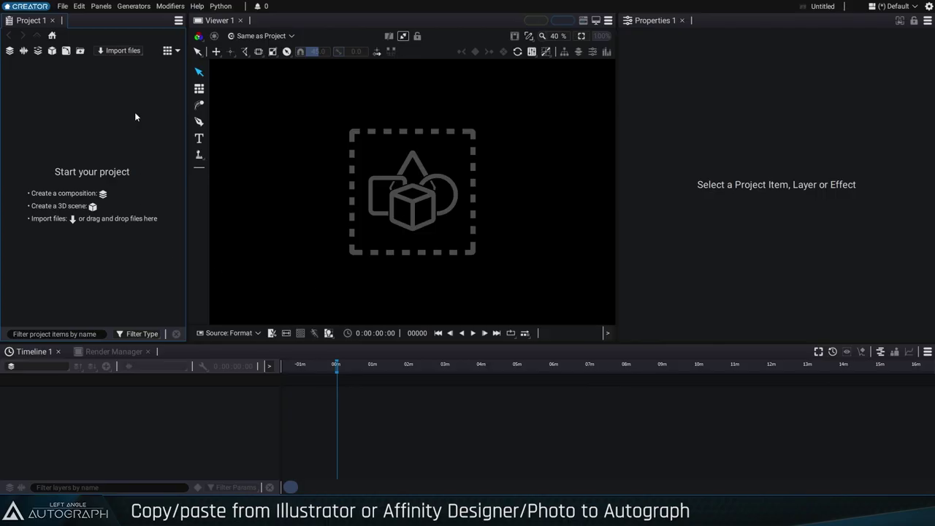
Step: Paste the croissant SVG as a Single Shape Layer and shift Group 1 through Fill 6 up-left
key("ctrl+v")
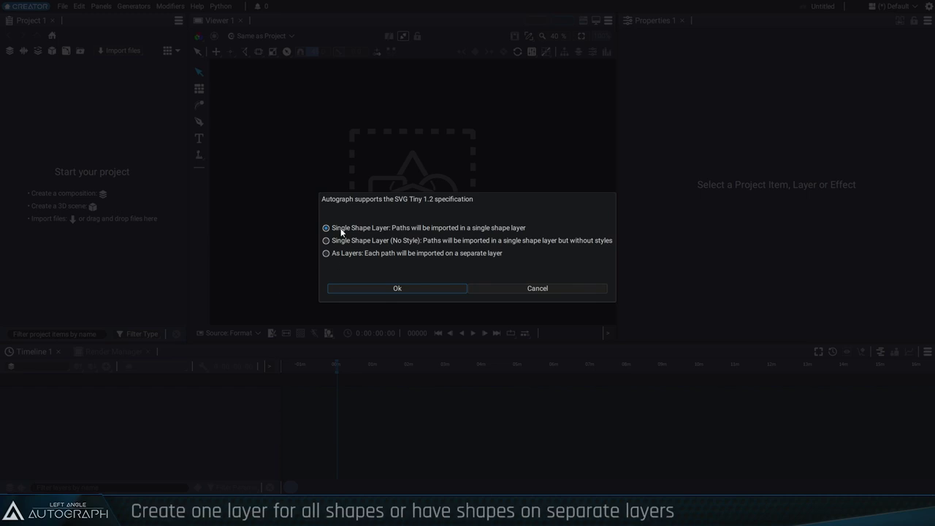
left_click(448, 286)
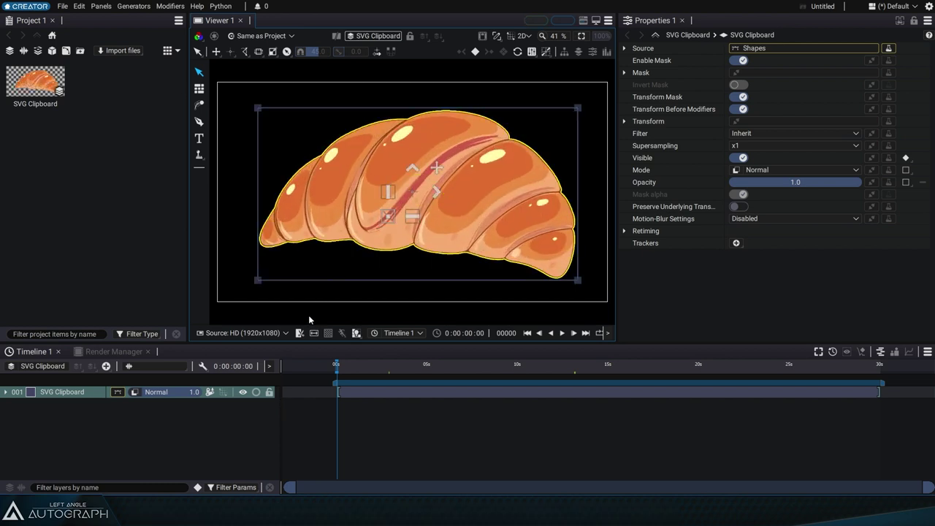
left_click(624, 96)
left_click(632, 135)
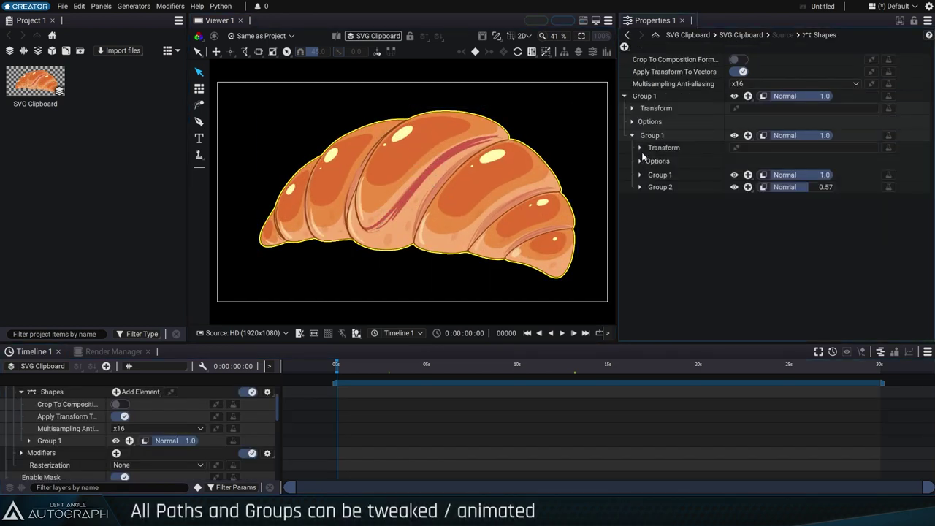
left_click(640, 174)
scroll(682, 137, "down", 3)
left_click(682, 137)
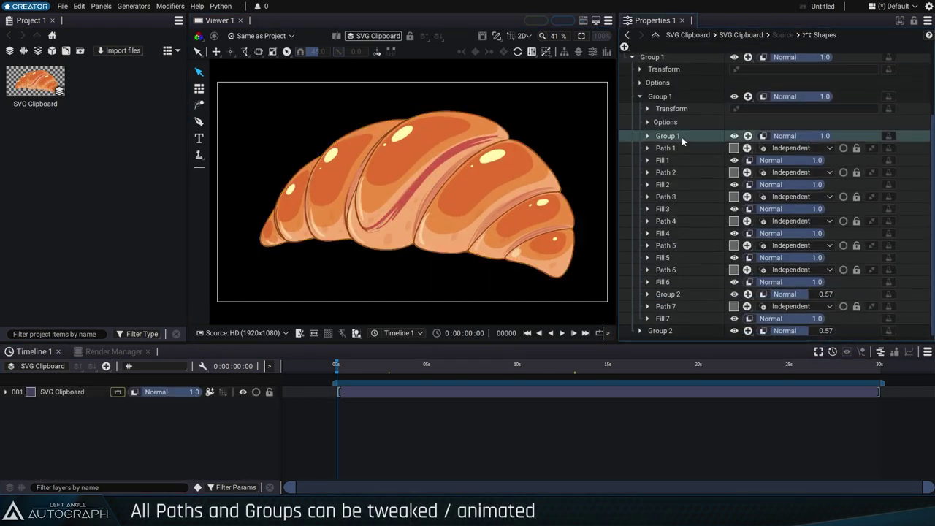
left_click(687, 279, "shift")
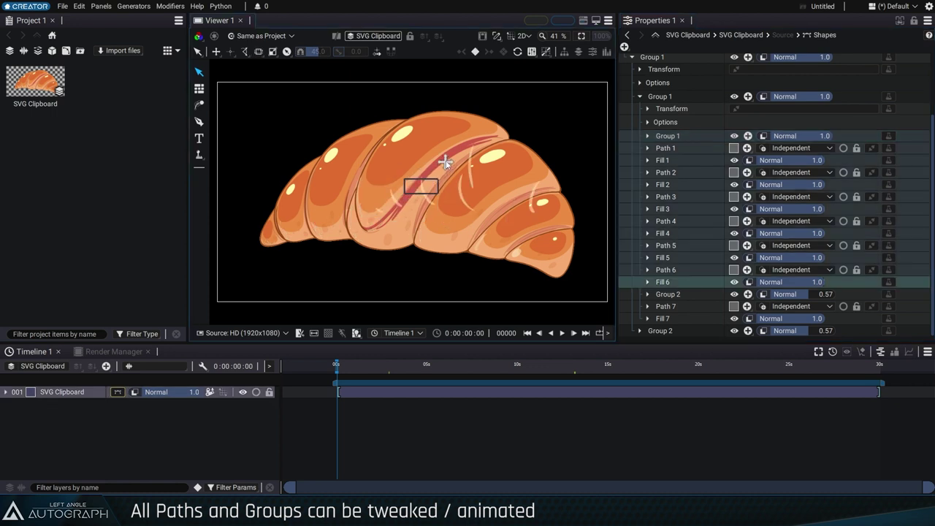
left_click_drag(436, 183, 422, 161)
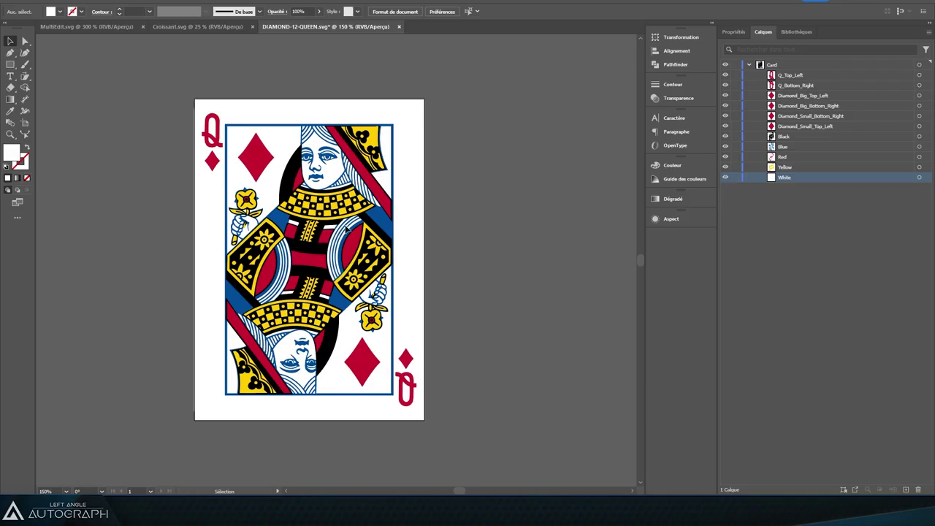
Step: Select all of the queen card artwork in Illustrator and copy it
key("ctrl+a")
right_click(374, 240)
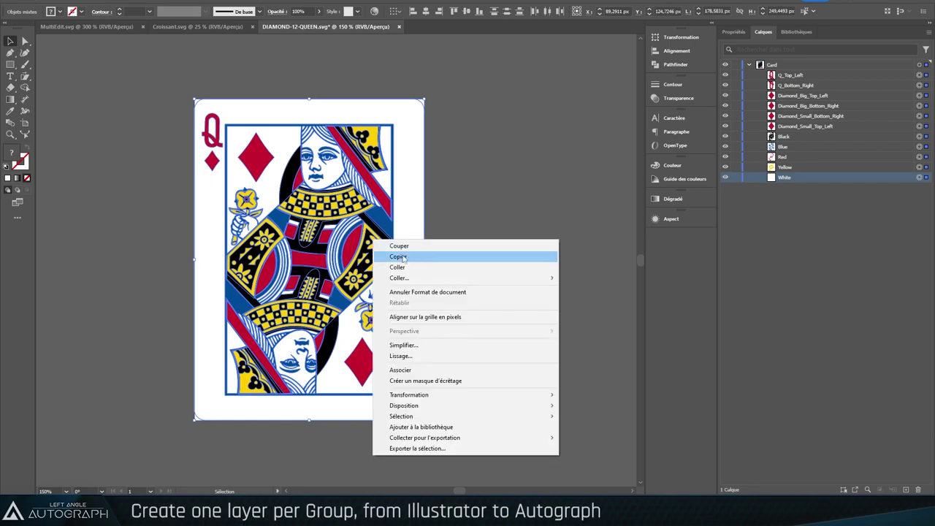
left_click(439, 255)
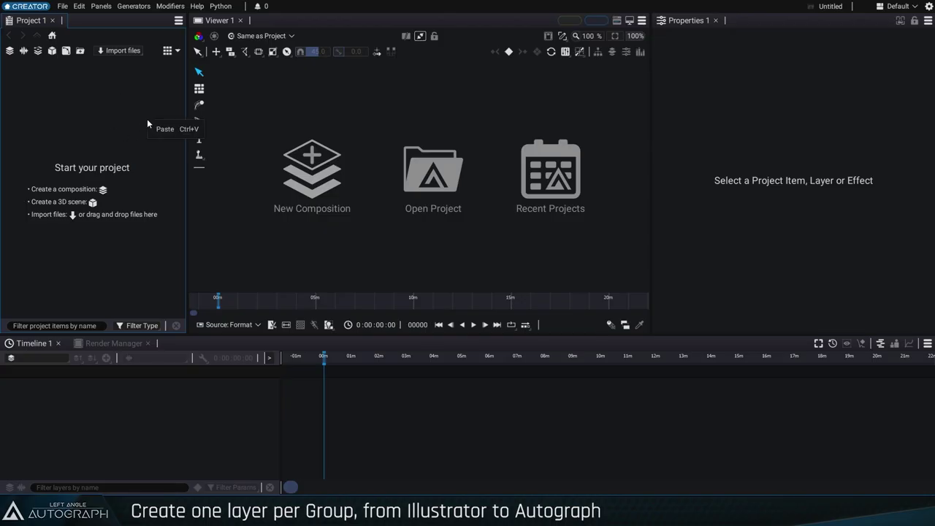
Step: Paste the queen card As Layers, then rotate Diamond_Big_Bottom_Right around the card centre
key("ctrl+v")
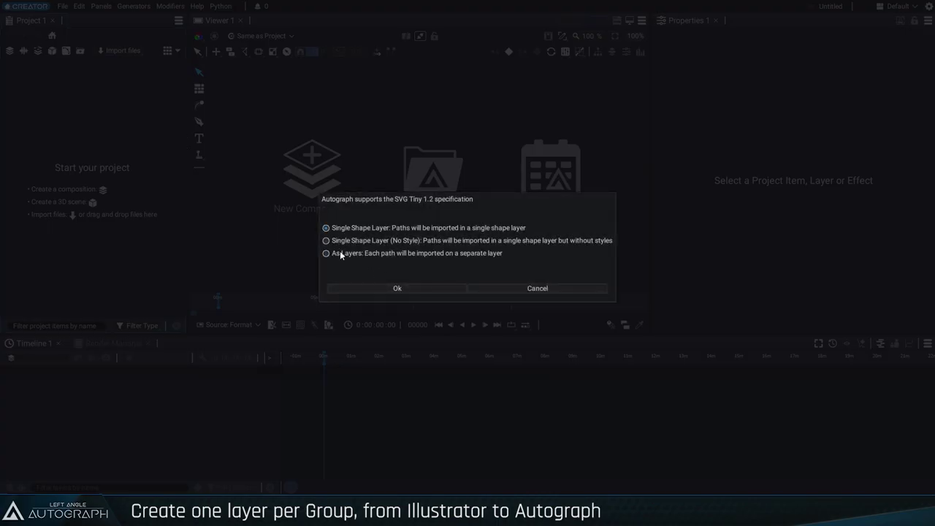
left_click(340, 253)
left_click(373, 288)
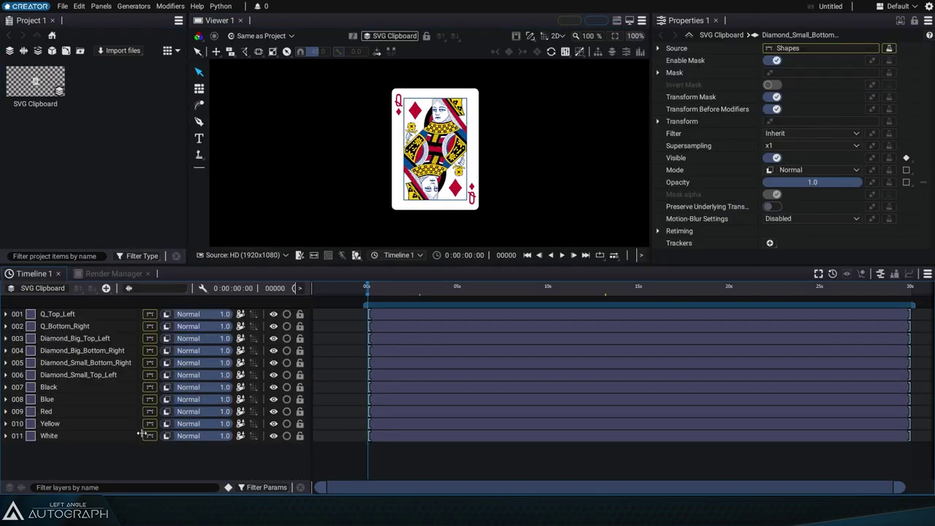
left_click(116, 352)
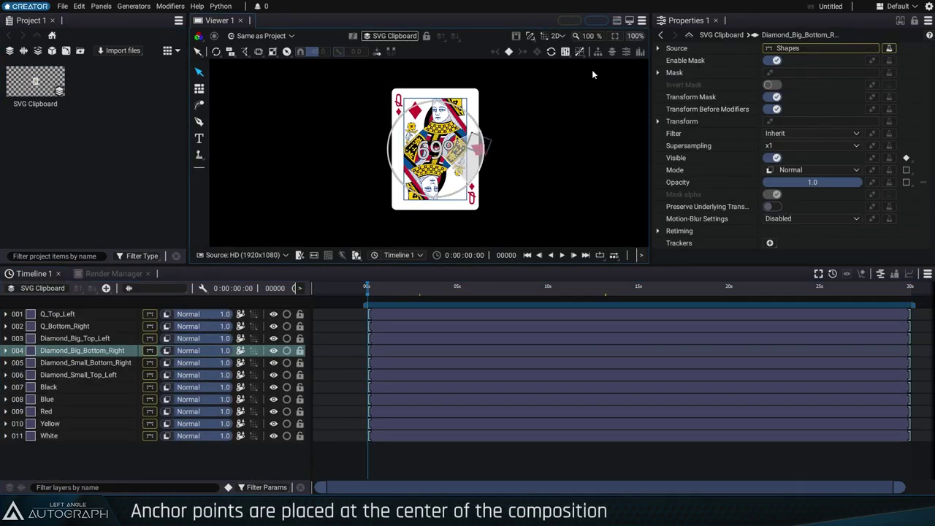
mouse_move(592, 73)
left_mouse_down()
mouse_move(539, 167)
mouse_move(548, 149)
left_mouse_up()
Step: Centre every layer's anchor on its Selection Bounding Box, then select Diamond_Big_Bottom_Right with the move tool
key("ctrl+a")
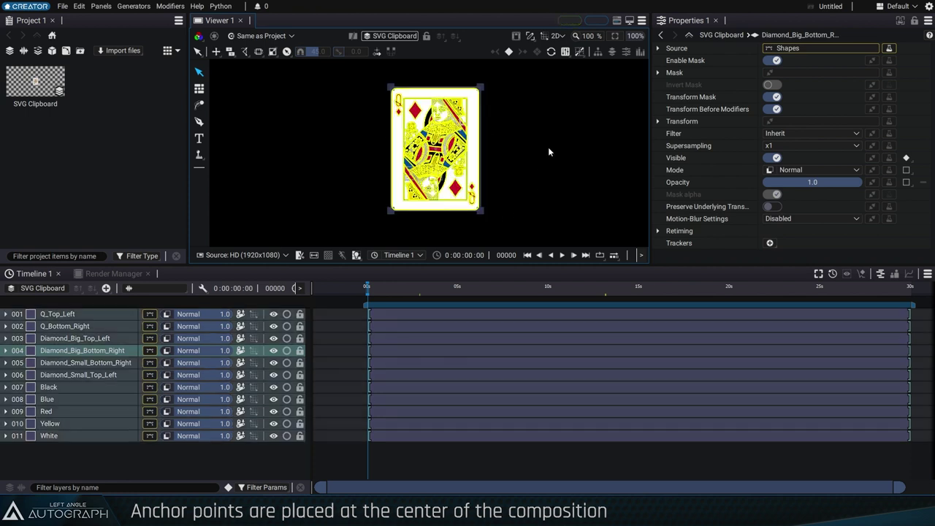
left_click(580, 51)
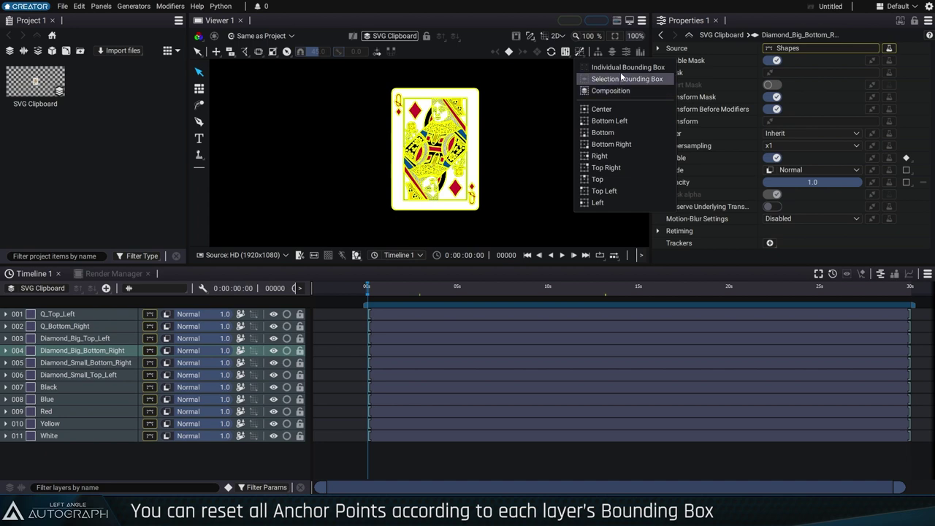
left_click(640, 109)
left_click(102, 354)
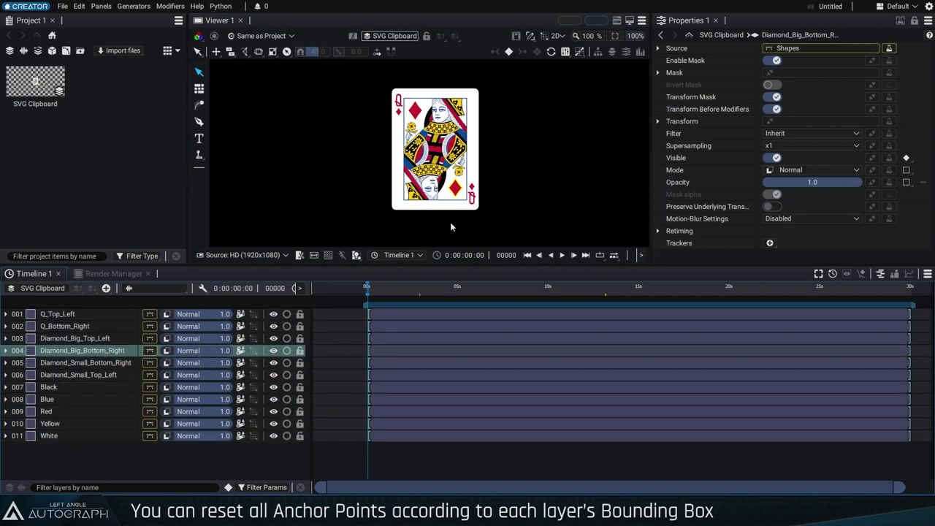
key("e")
key("w")
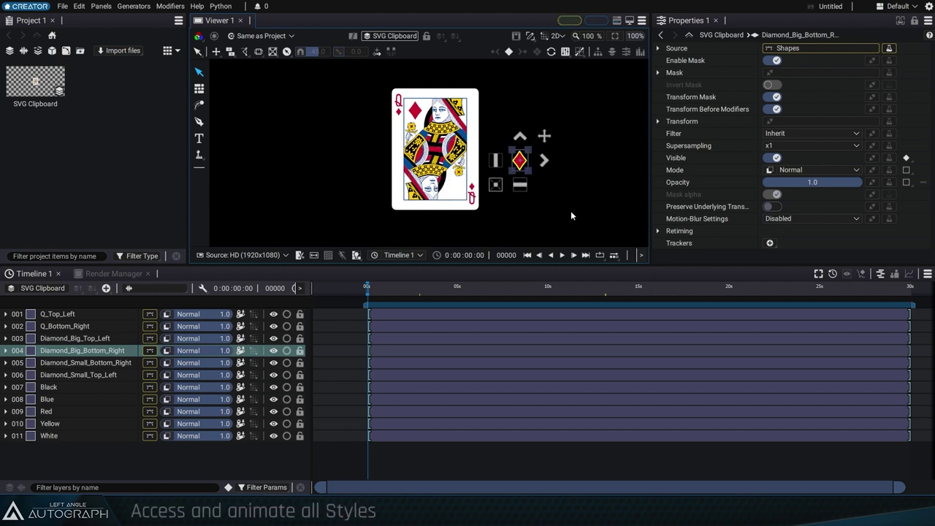
Step: Expand the Black layer's group in a widened Properties panel and add a Trim Path modifier
left_click_drag(652, 70, 562, 70)
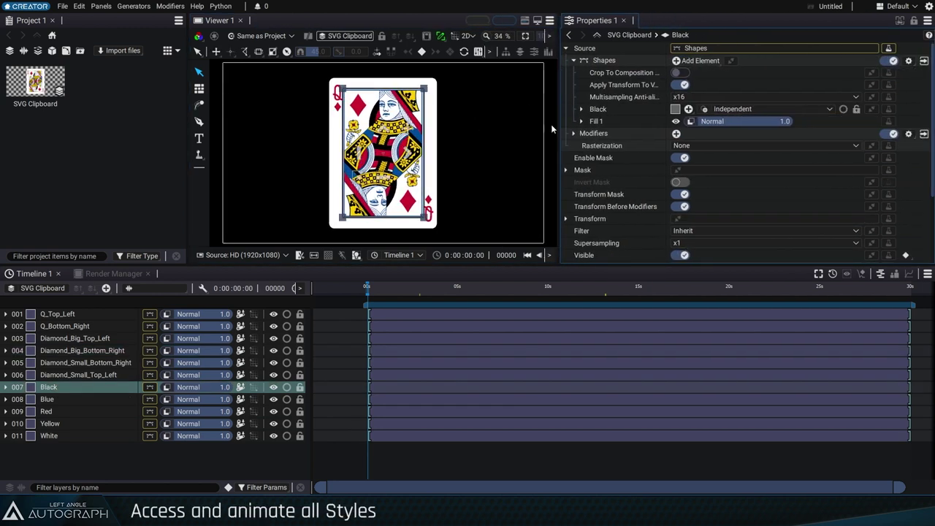
left_click(677, 122)
left_click(676, 121)
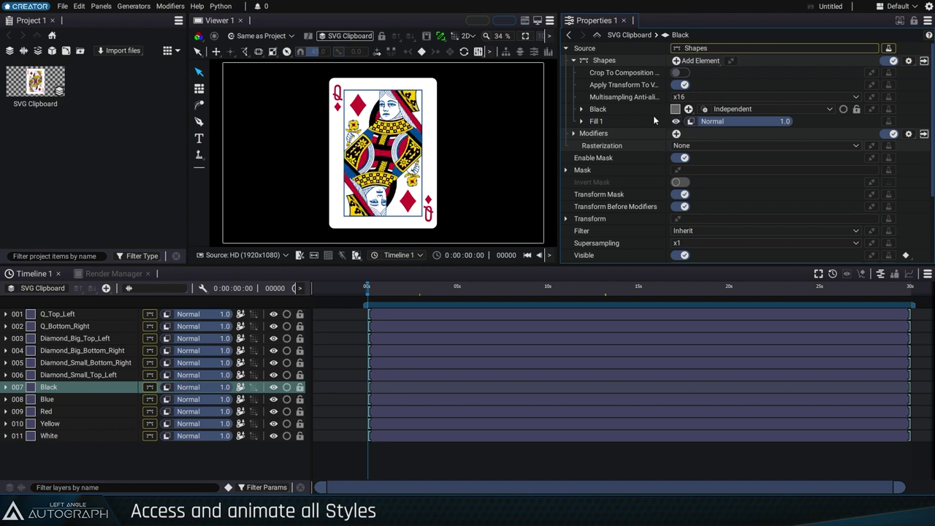
left_click(582, 110)
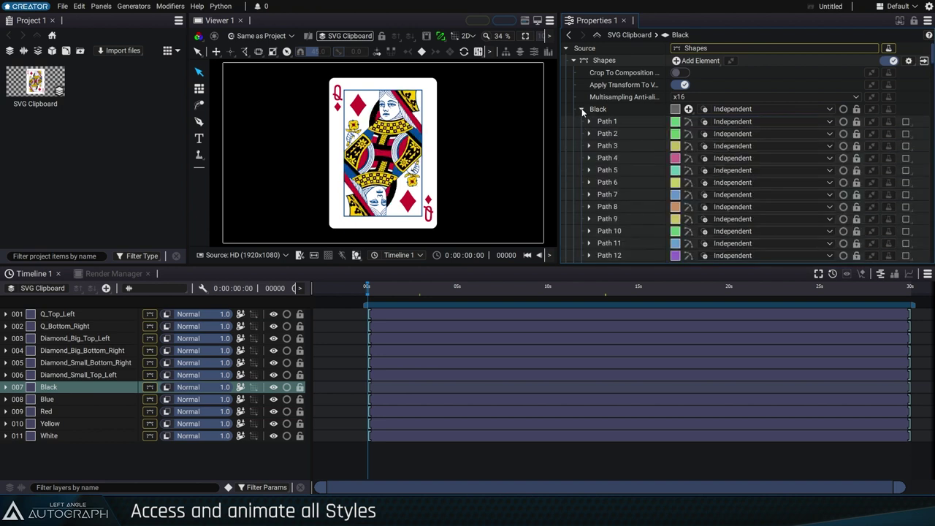
left_click(887, 107)
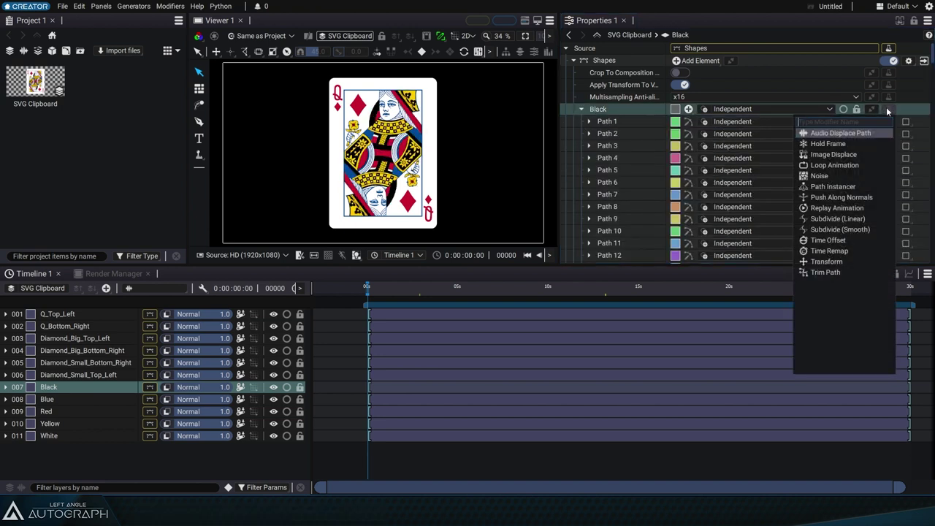
left_click(827, 273)
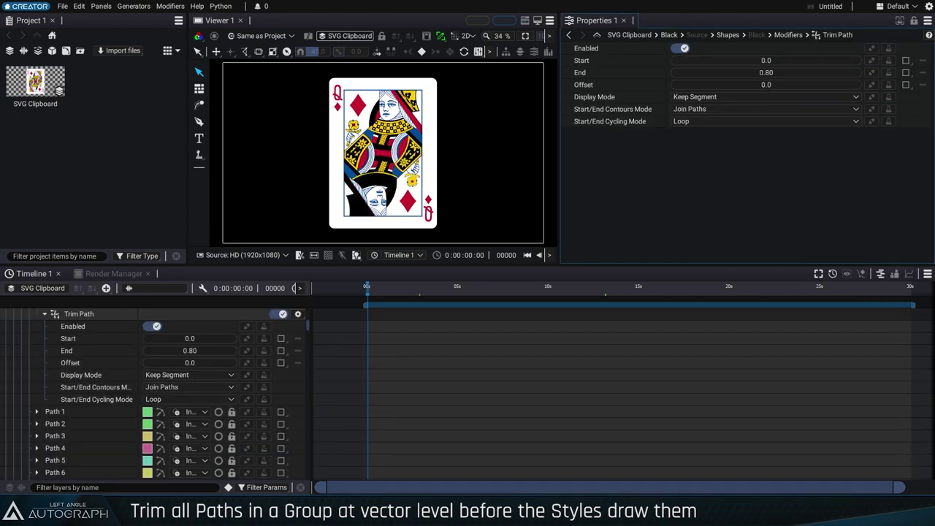